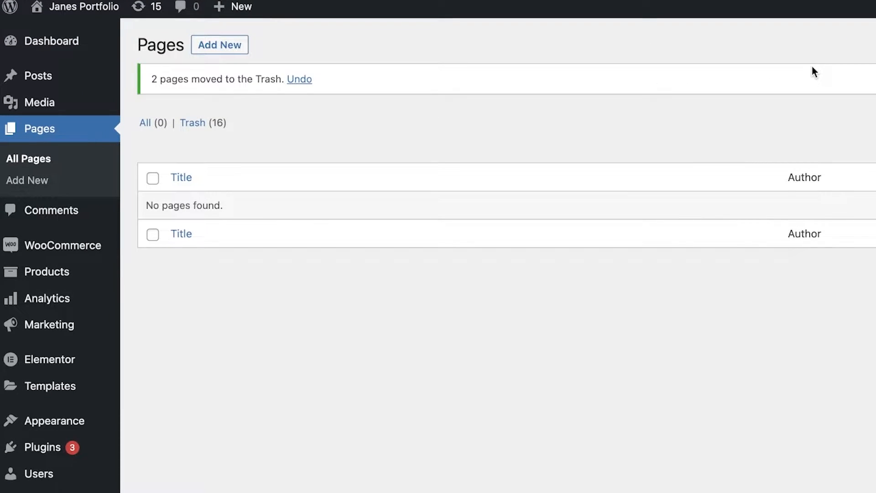
Add a new page to the site and open it for editing with Elementor
scroll(726, 87, "down", 1)
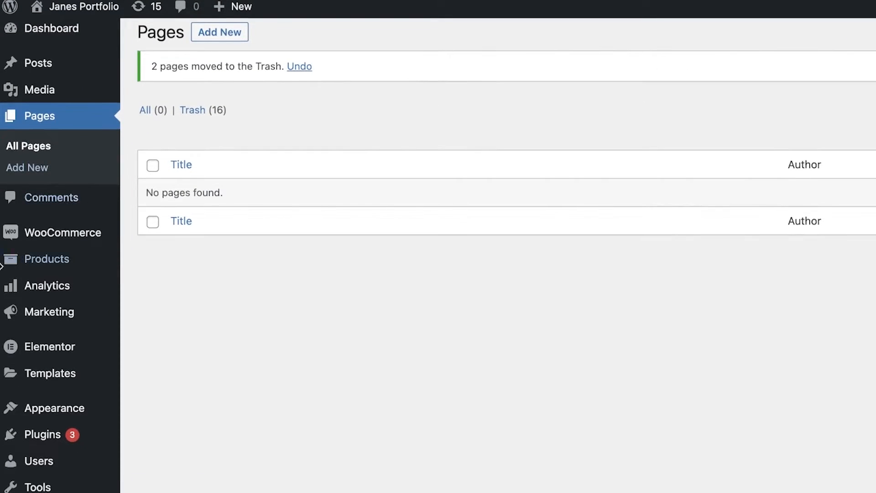
mouse_move(11, 278)
mouse_move(55, 234)
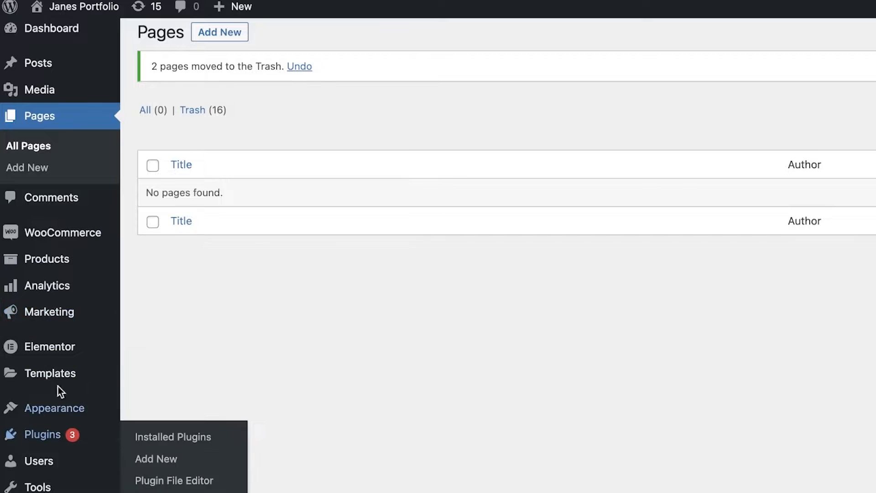
mouse_move(69, 350)
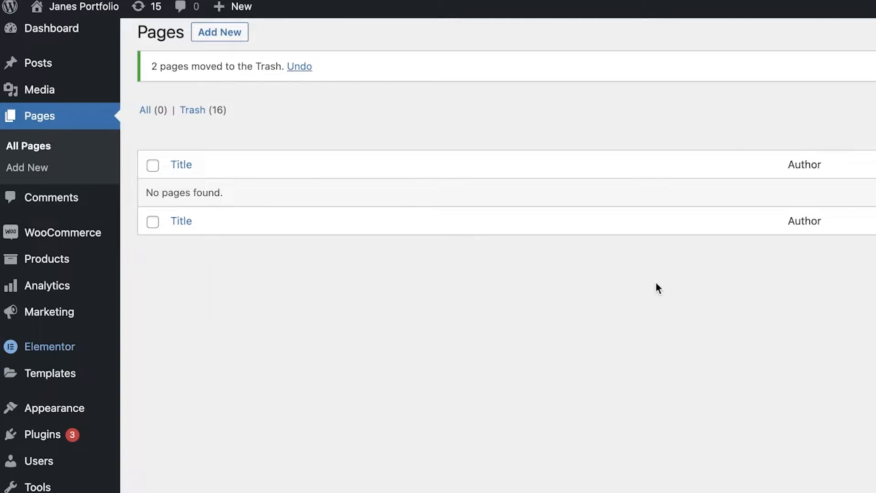
scroll(656, 287, "up", 1)
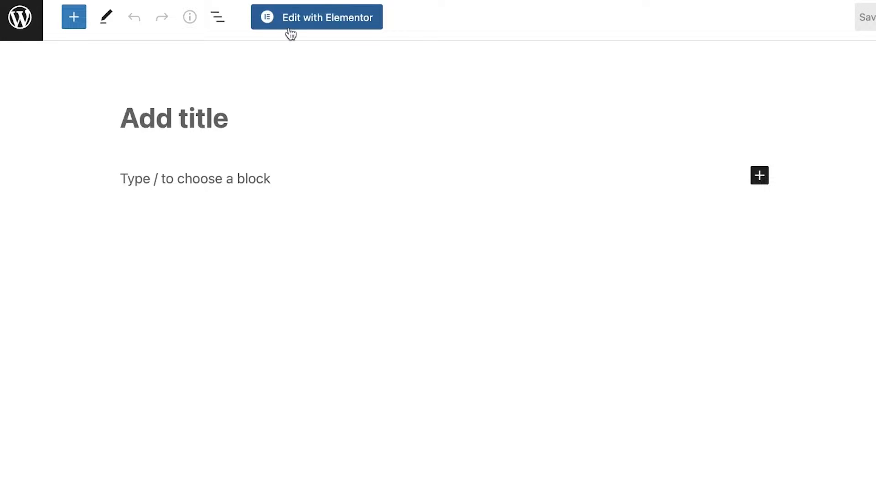
left_click(321, 24)
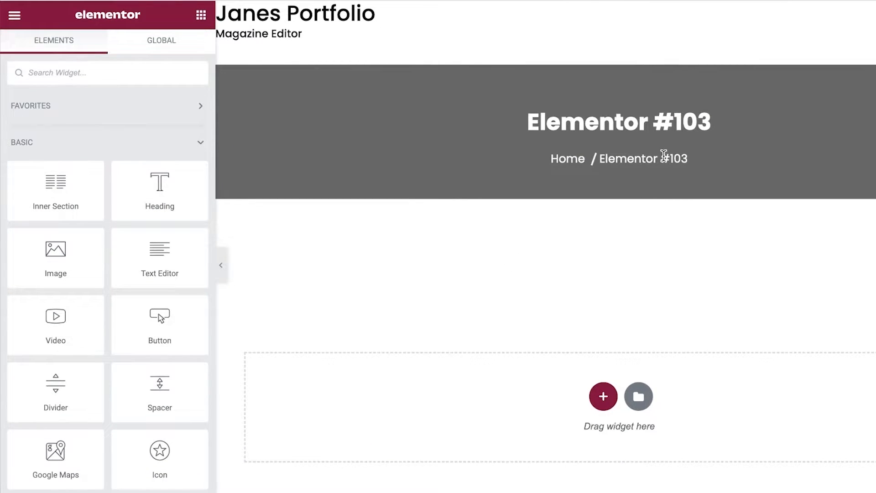
Look through the available Basic and Pro widgets in the Elementor element list
scroll(502, 159, "down", 1)
scroll(547, 135, "up", 2)
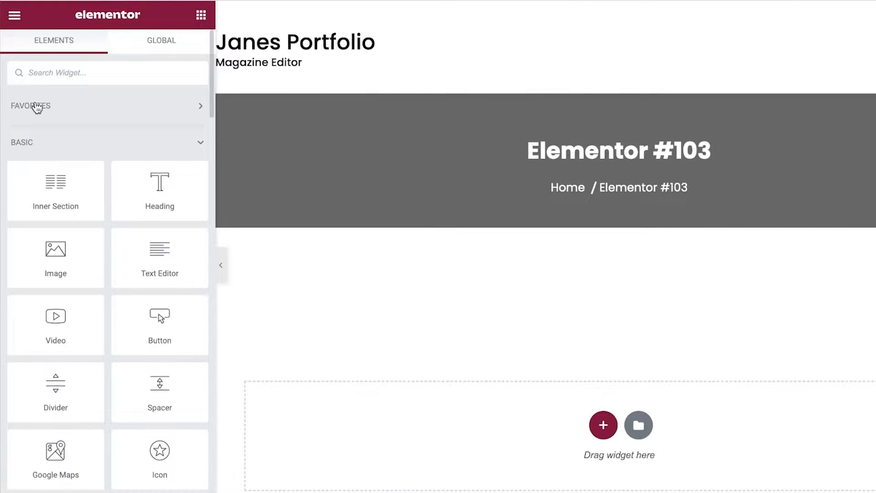
scroll(35, 110, "down", 5)
scroll(567, 254, "down", 4)
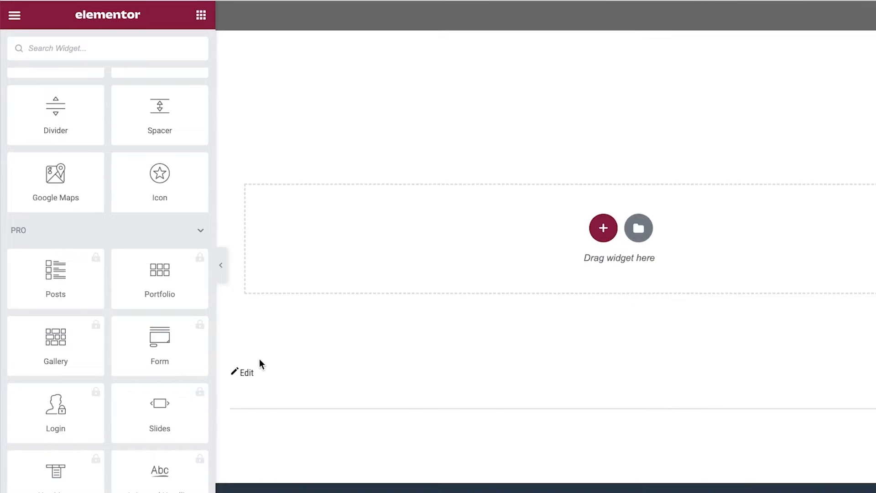
left_click(244, 373)
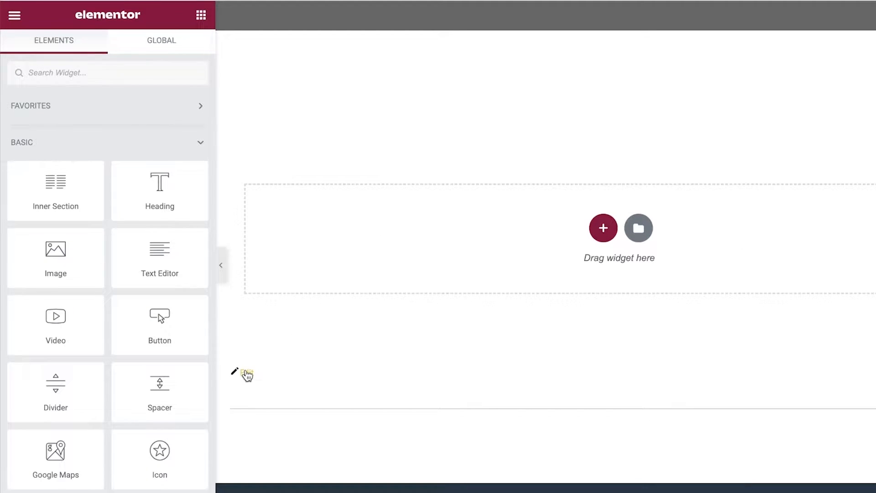
scroll(116, 297, "down", 10)
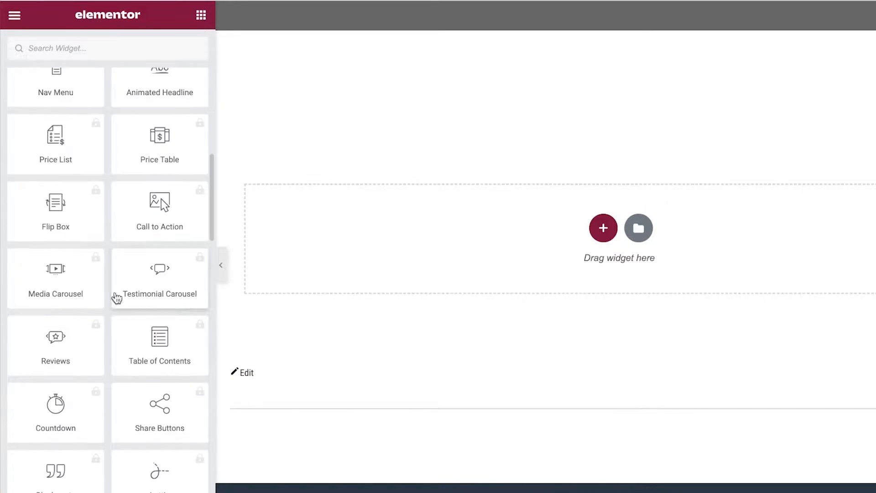
scroll(83, 186, "up", 10)
scroll(102, 143, "down", 2)
scroll(109, 144, "up", 2)
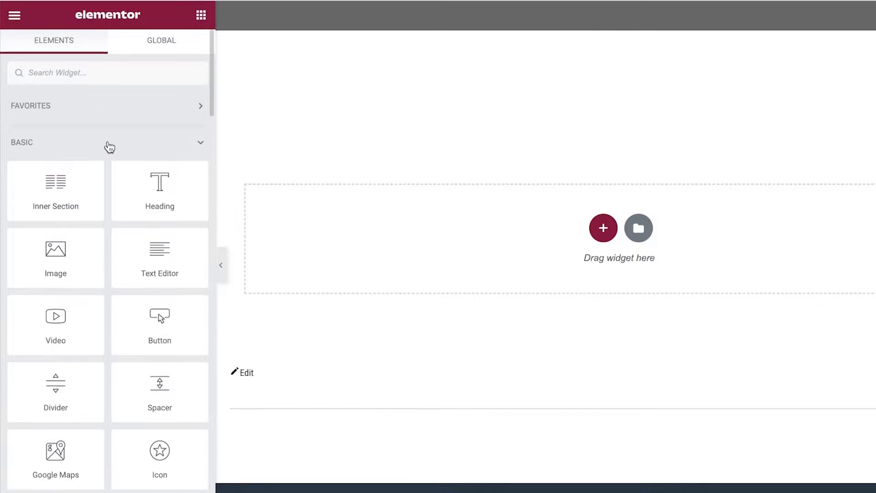
scroll(110, 144, "down", 10)
scroll(605, 203, "down", 1)
scroll(64, 274, "up", 10)
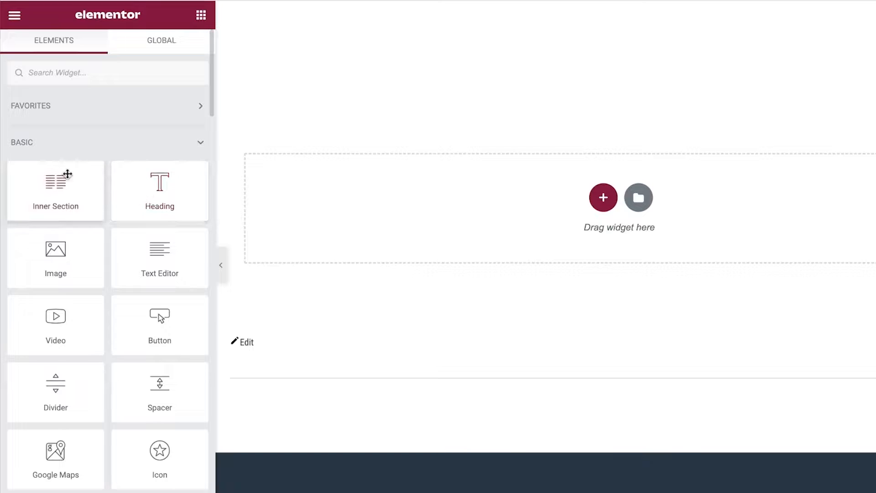
scroll(158, 172, "down", 3)
scroll(160, 301, "down", 15)
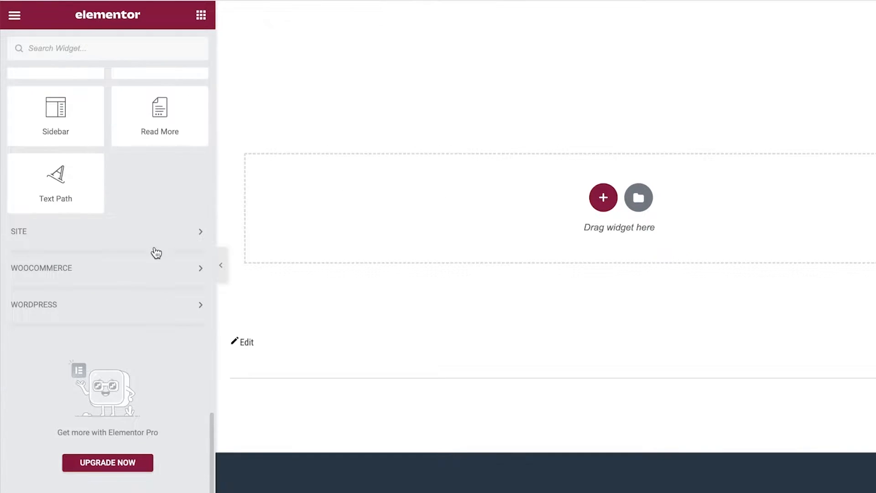
Expand the Site and WooCommerce widget categories and review the widgets they offer
left_click(154, 233)
scroll(149, 264, "down", 5)
left_click(146, 270)
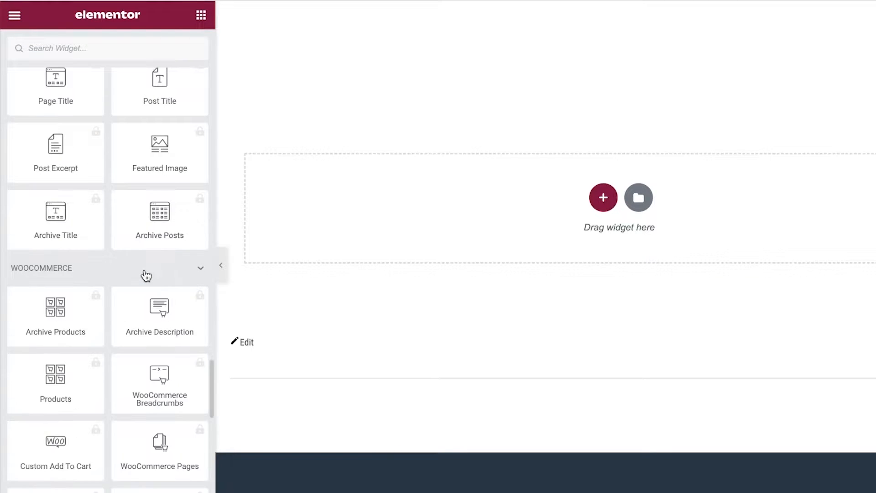
scroll(143, 271, "up", 5)
scroll(98, 251, "down", 8)
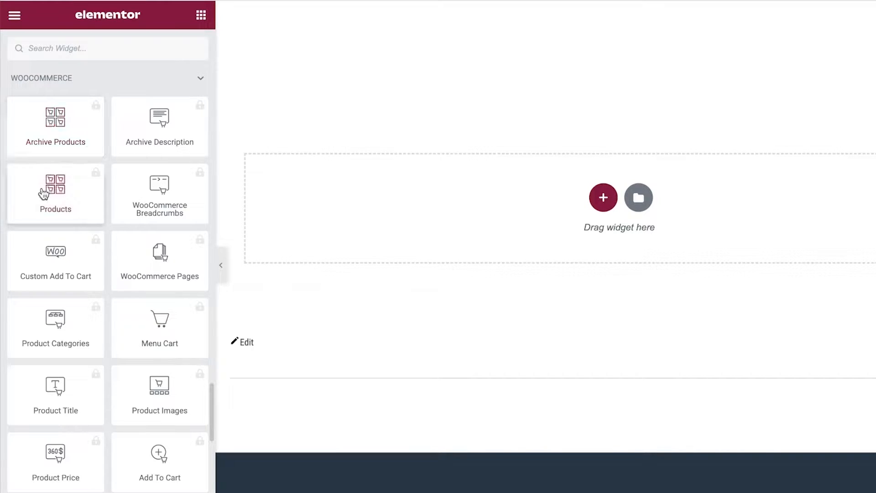
scroll(92, 190, "down", 10)
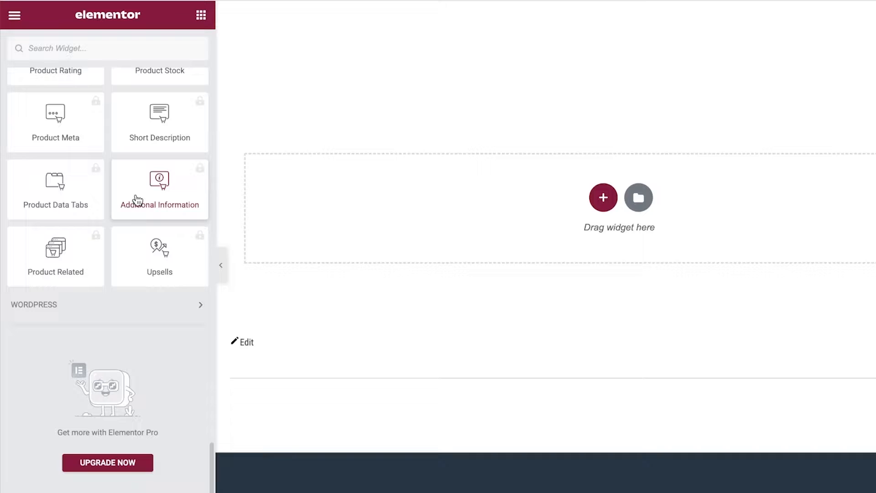
Try the Pages widget from the WordPress category on the page and apply its settings
left_click(64, 315)
scroll(66, 308, "down", 5)
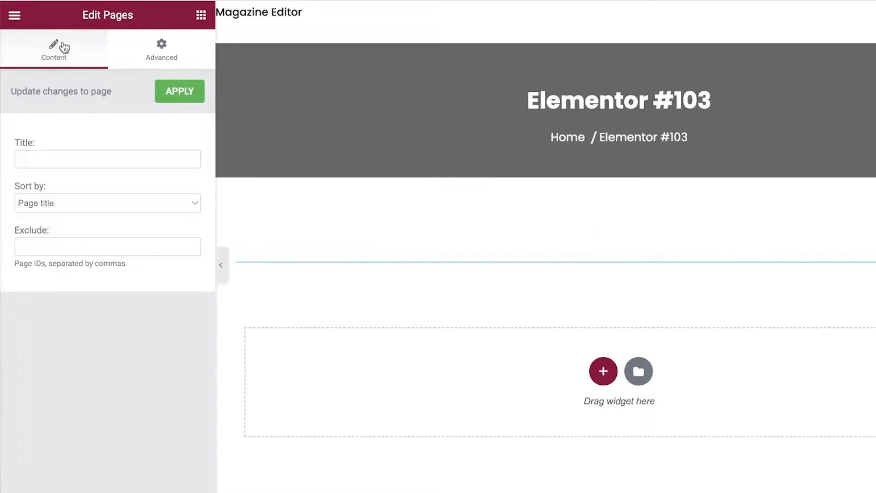
left_click(161, 93)
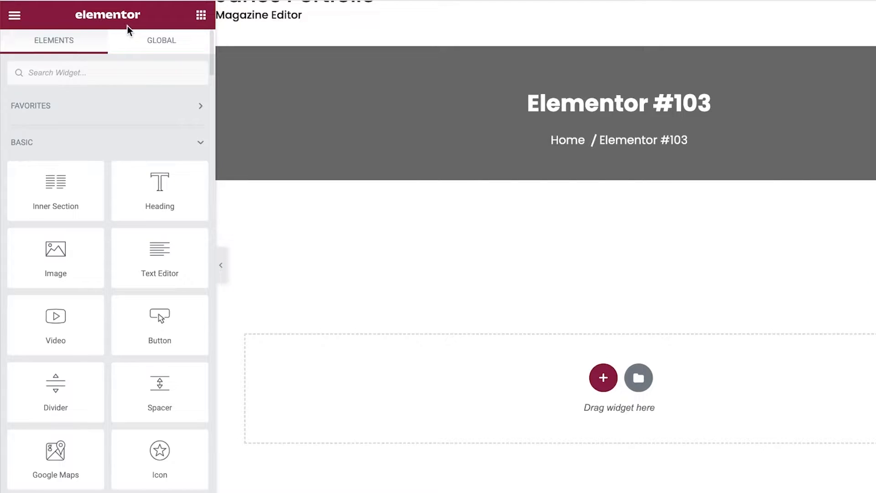
Check the Favorites category and go over the Basic and Pro widgets once more
double_click(135, 109)
left_click(137, 112)
scroll(130, 177, "down", 9)
scroll(128, 181, "up", 6)
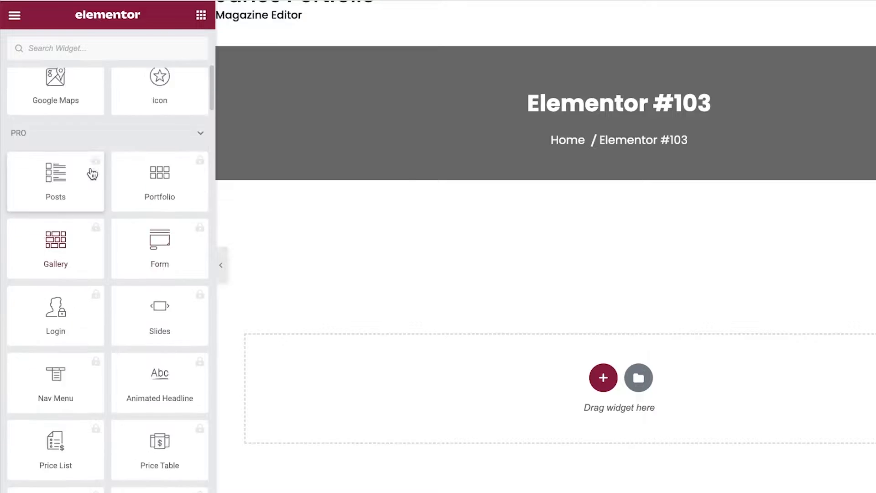
scroll(70, 299, "up", 1)
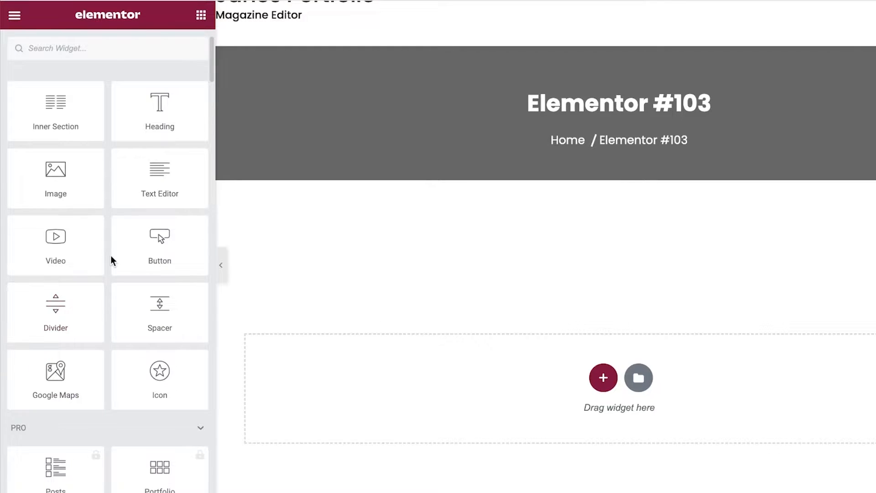
scroll(112, 257, "down", 5)
scroll(111, 255, "up", 6)
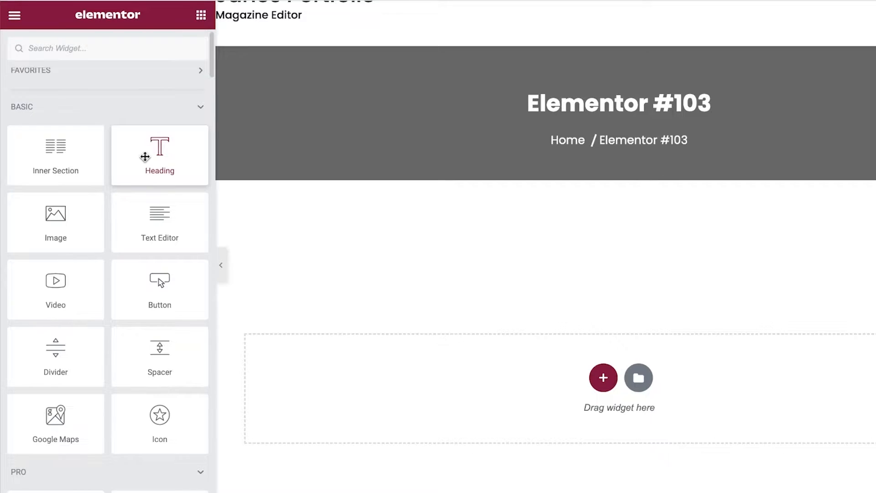
Add a Heading widget to the page's empty content area and set its text to "TSHIRT"
left_click_drag(145, 156, 451, 391)
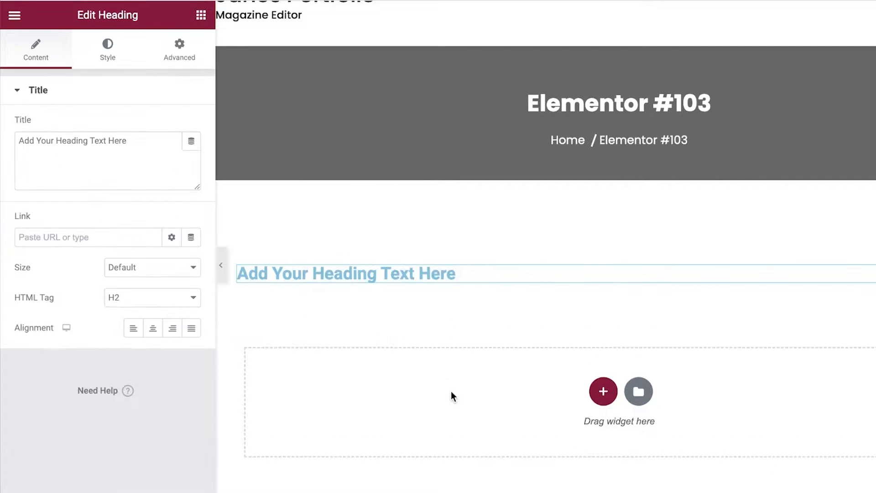
triple_click(416, 277)
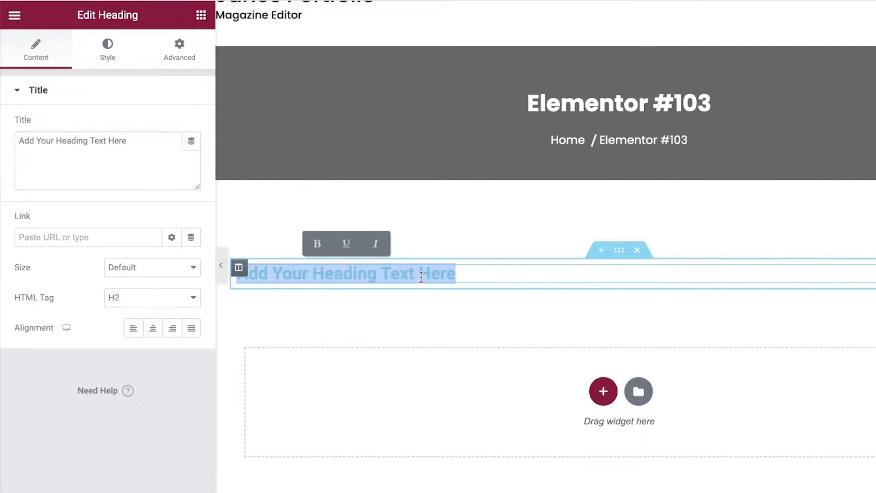
type("TSHIRT")
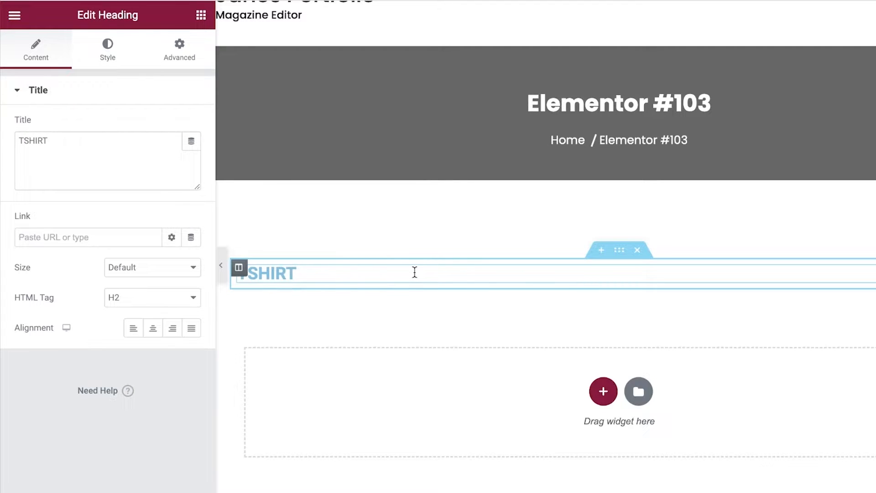
Set the TSHIRT heading's size to Large and check its HTML tag options
left_click(115, 238)
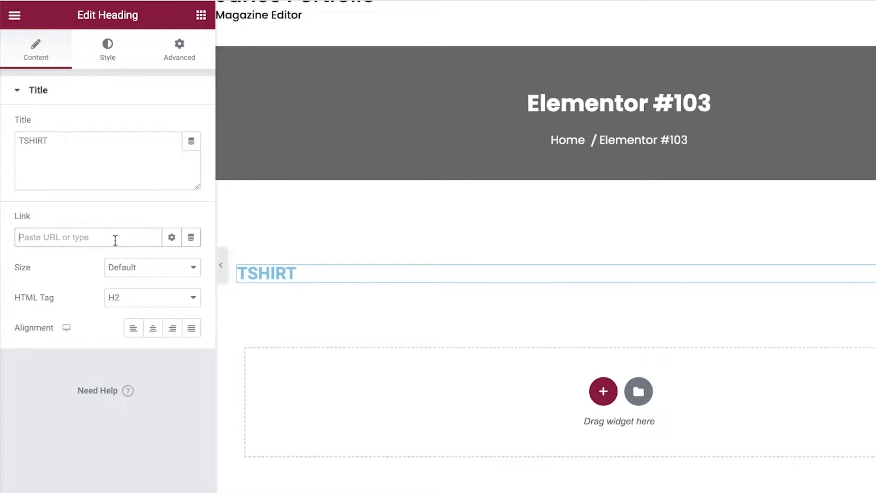
left_click(152, 269)
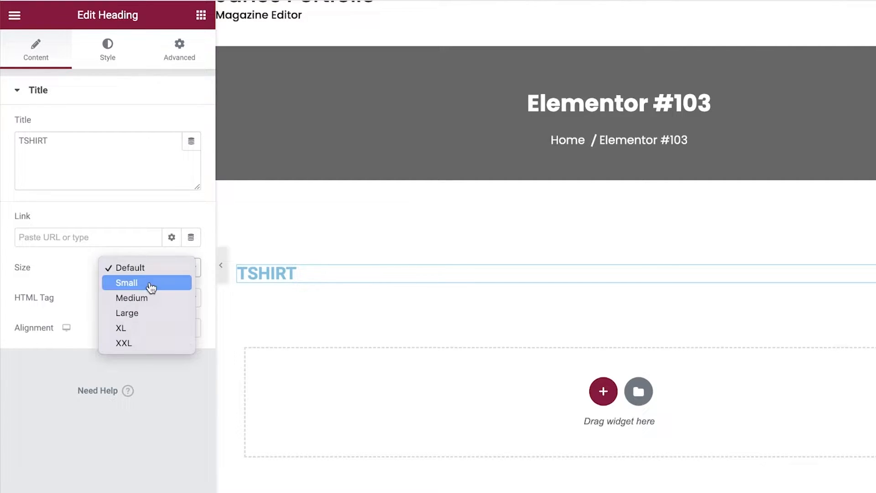
left_click(137, 283)
left_click(148, 269)
left_click(127, 297)
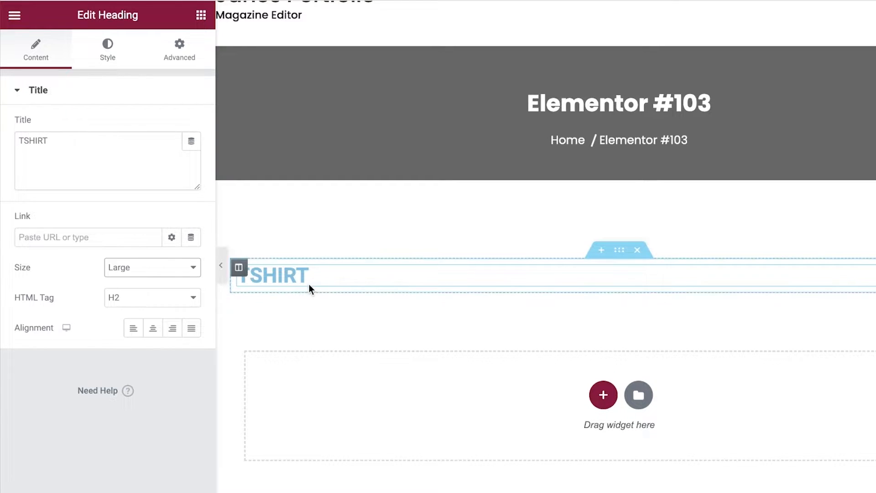
left_click(141, 297)
left_click(84, 314)
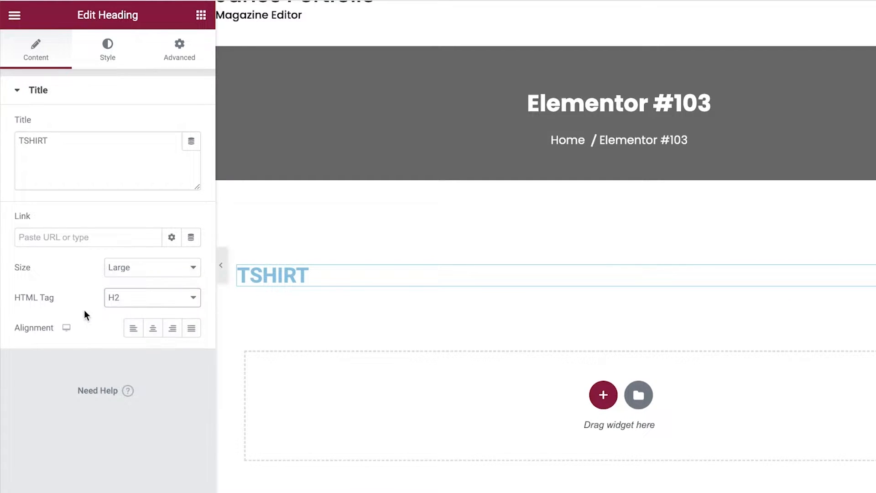
Try right and center alignment on the TSHIRT heading and settle on left alignment
left_click(169, 332)
left_click(155, 333)
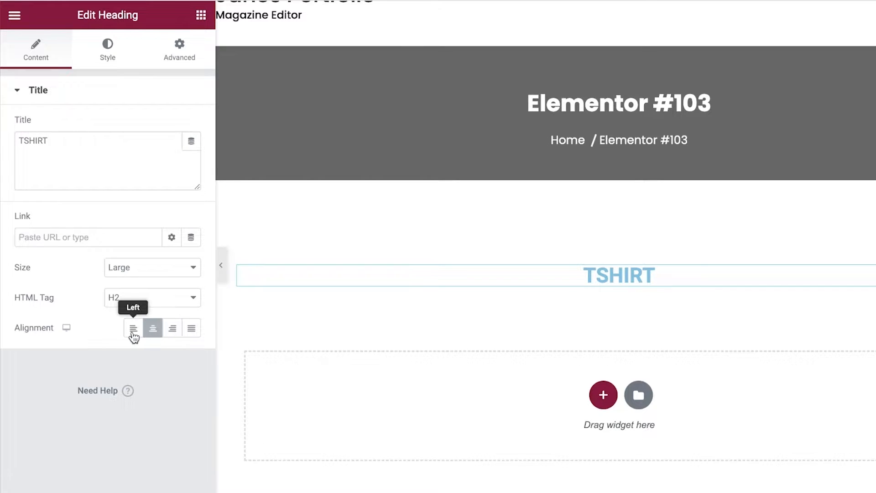
left_click(134, 334)
left_click(154, 333)
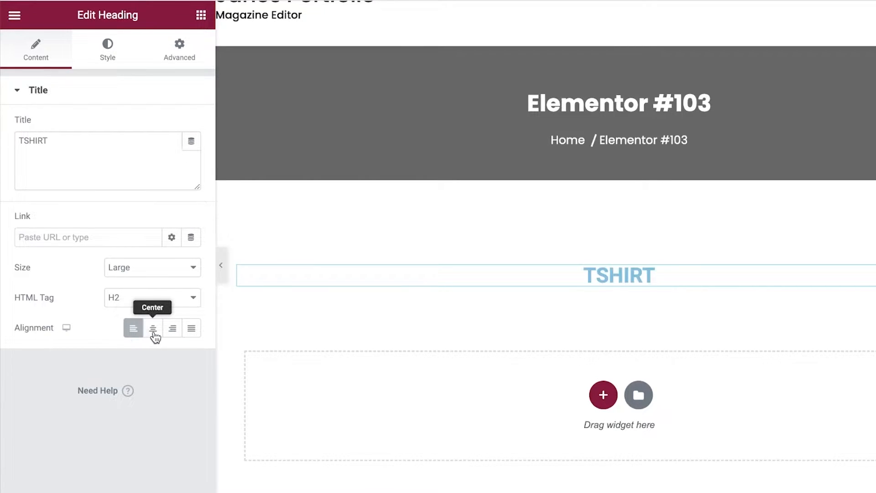
key("ctrl+z")
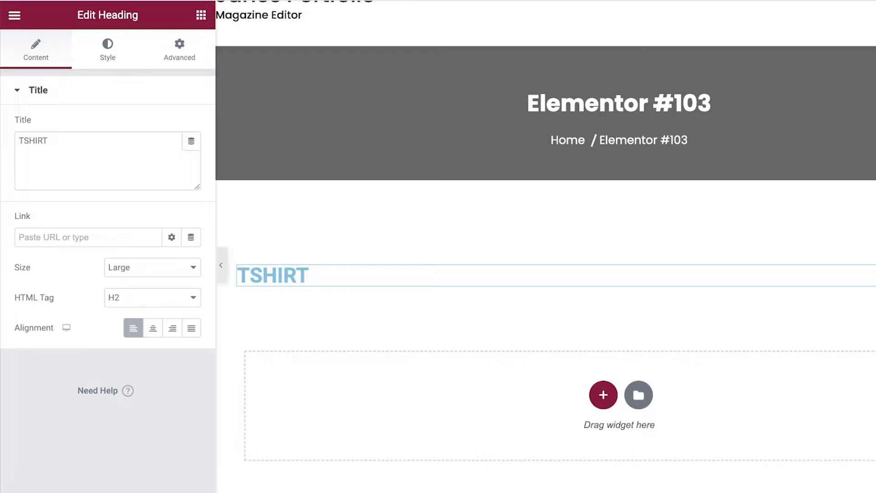
Change the TSHIRT heading's text color to black (#000000)
left_click(108, 57)
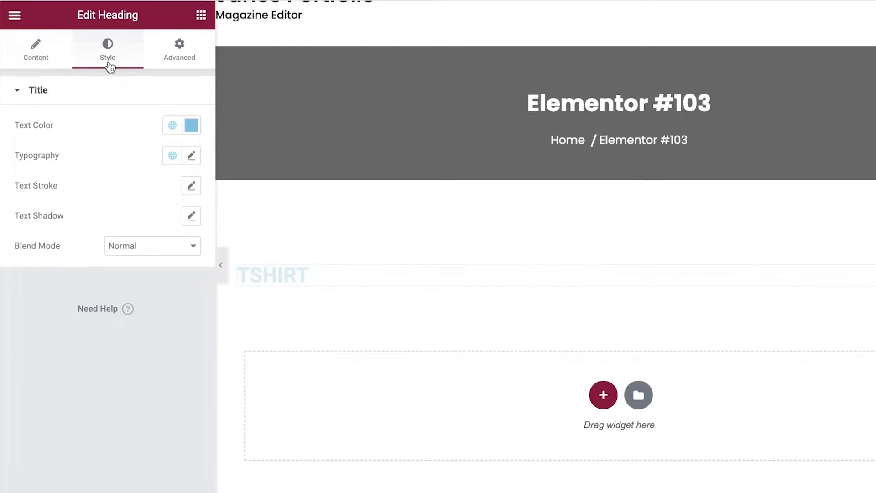
left_click(195, 129)
left_click_drag(124, 275, 106, 377)
left_click(106, 376)
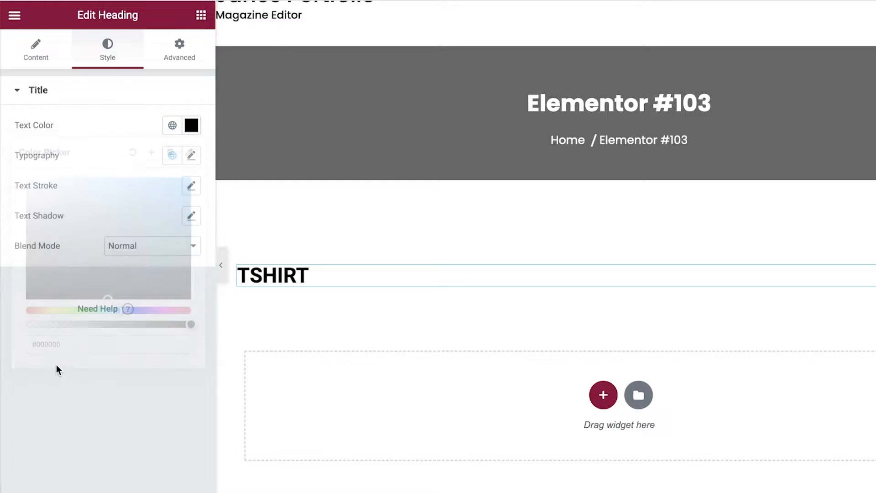
Try the Roboto Mono, Rock Salt, RocknRoll One and Sahitya font families on the TSHIRT heading
left_click(194, 156)
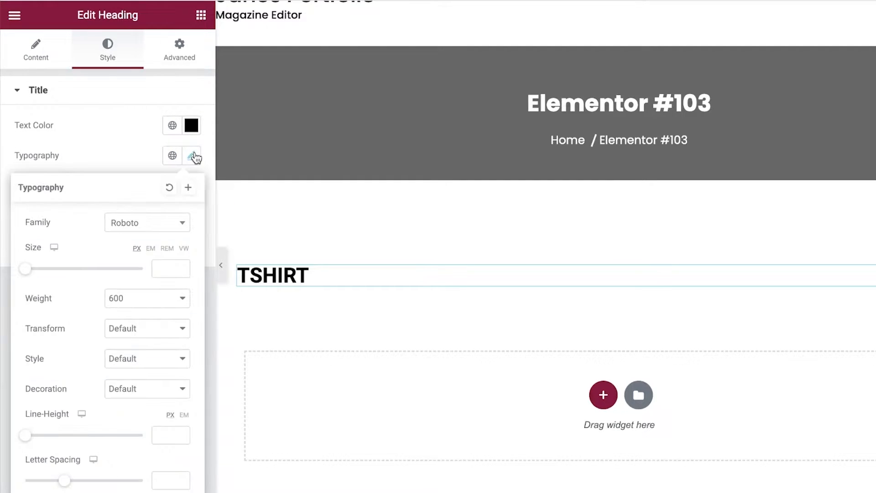
left_click(150, 230)
left_click(137, 320)
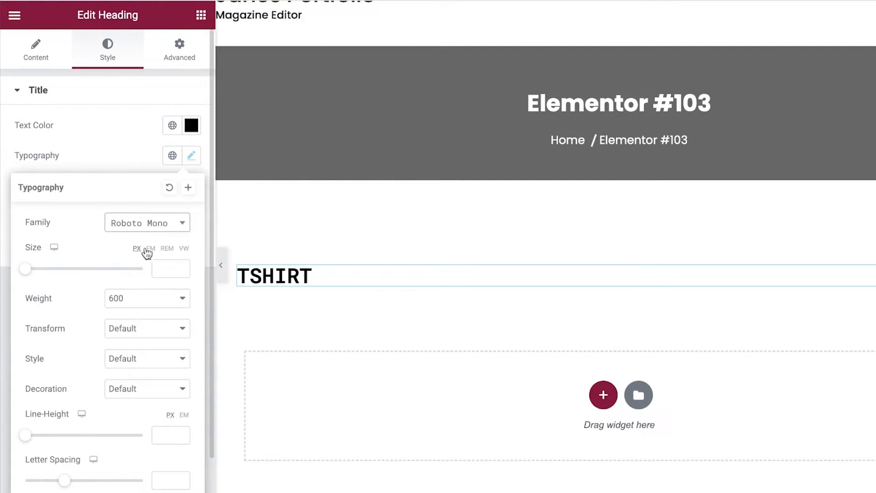
left_click(143, 230)
left_click(141, 348)
left_click(148, 230)
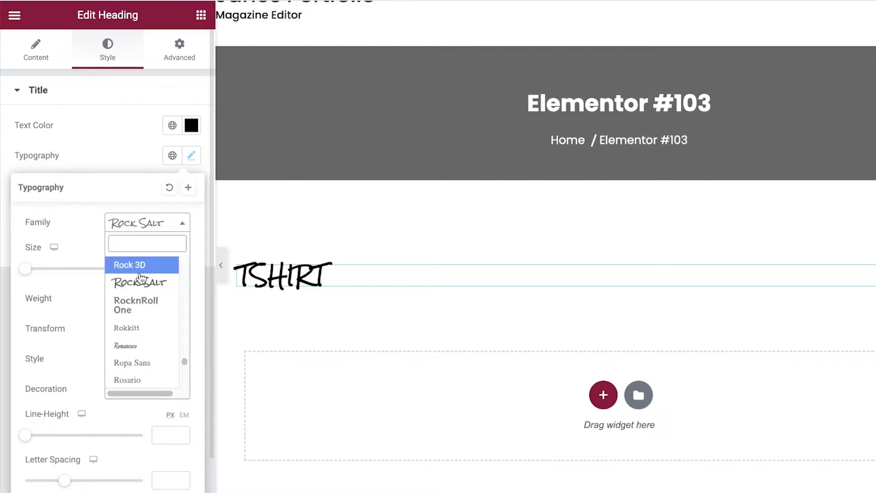
left_click(131, 306)
left_click(157, 228)
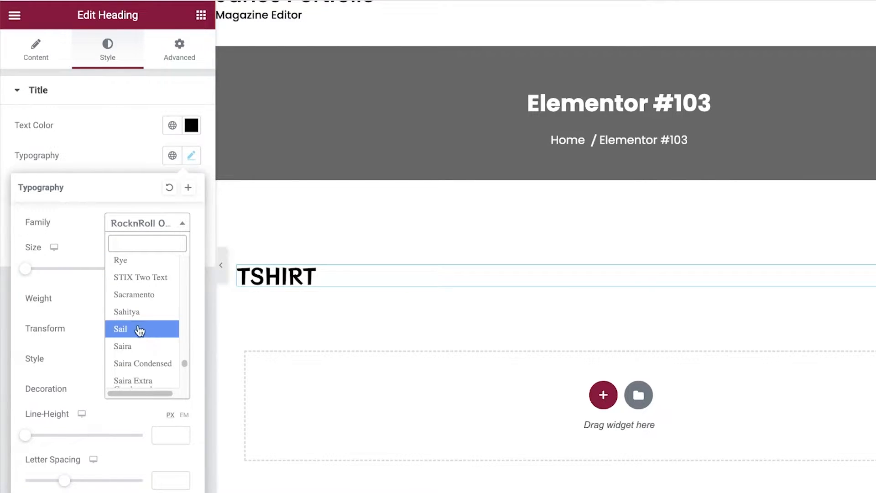
left_click(141, 329)
left_click(146, 223)
left_click(138, 264)
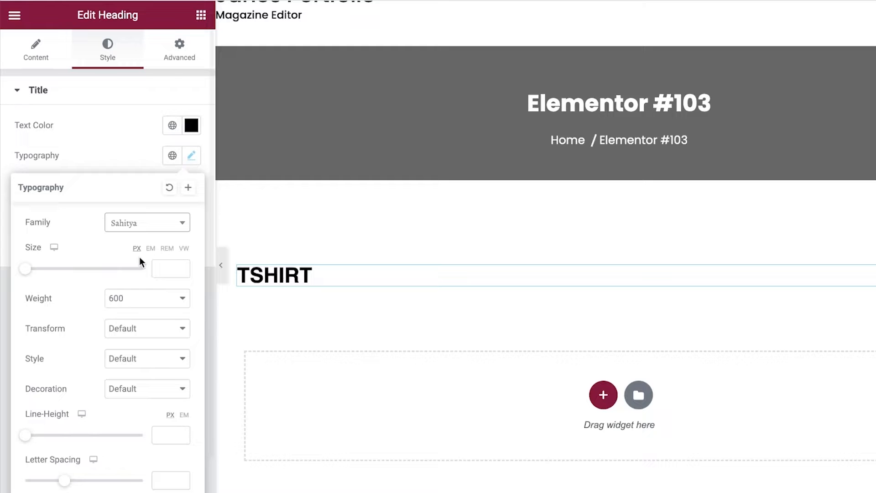
Set the TSHIRT heading's typography to a condensed sans-serif font family and enlarge its text size
left_click(141, 223)
left_click(137, 332)
left_click_drag(28, 270, 67, 280)
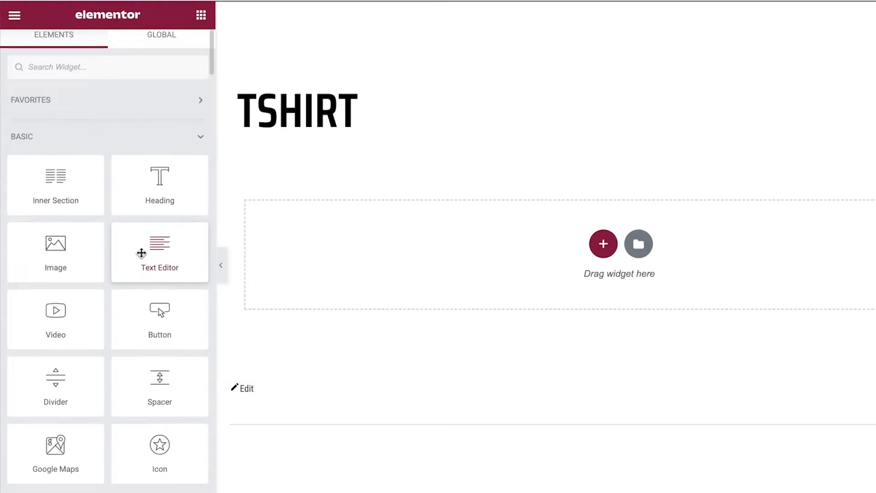
Examine the available widgets in the Basic, Pro and General categories of the widget list
scroll(84, 227, "down", 2)
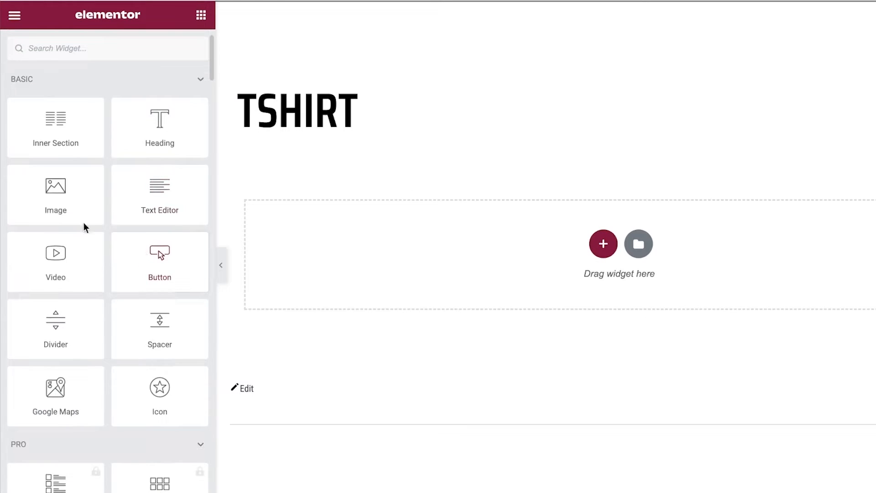
scroll(77, 329, "down", 2)
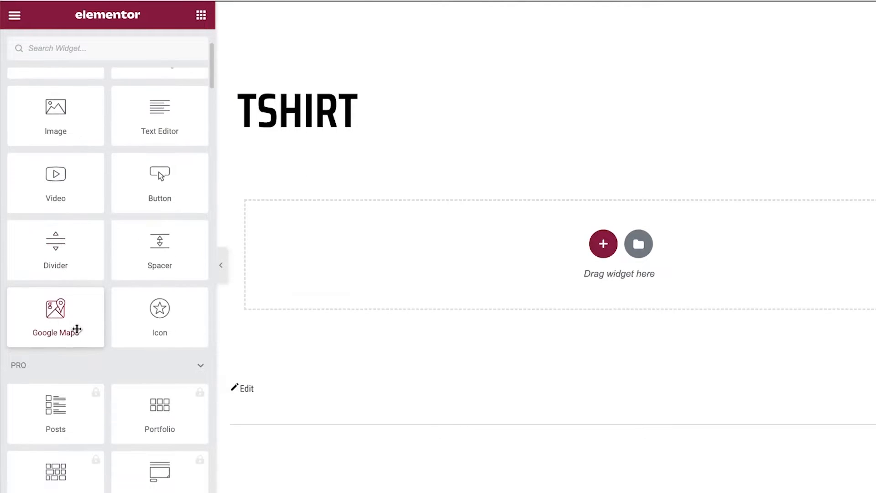
scroll(76, 329, "down", 10)
scroll(80, 319, "up", 2)
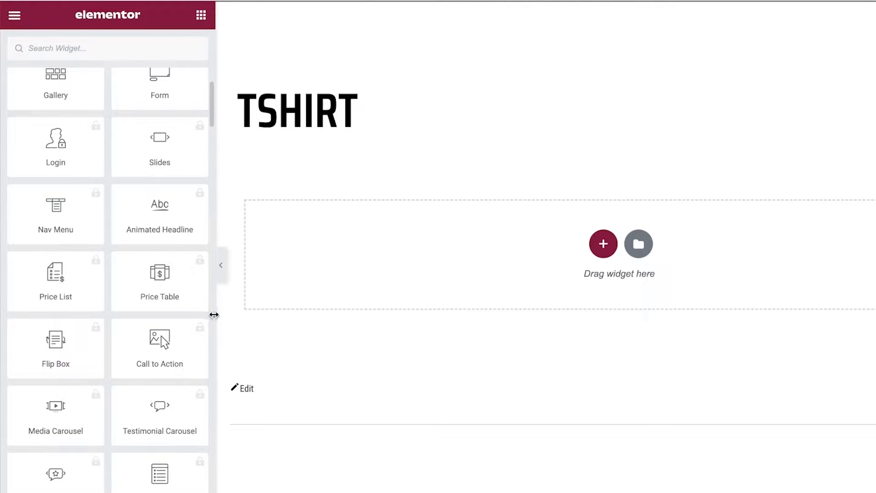
scroll(203, 260, "up", 2)
scroll(106, 266, "down", 3)
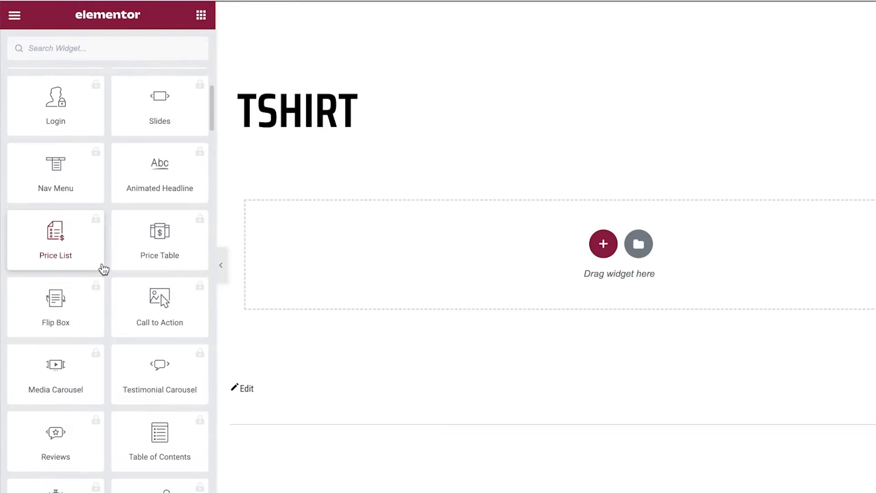
scroll(103, 269, "down", 5)
scroll(102, 297, "down", 3)
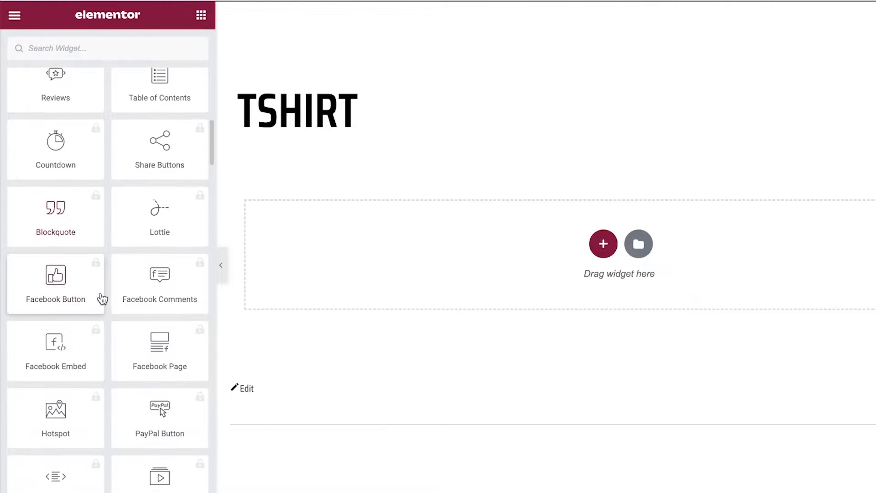
scroll(101, 297, "down", 7)
scroll(174, 215, "down", 1)
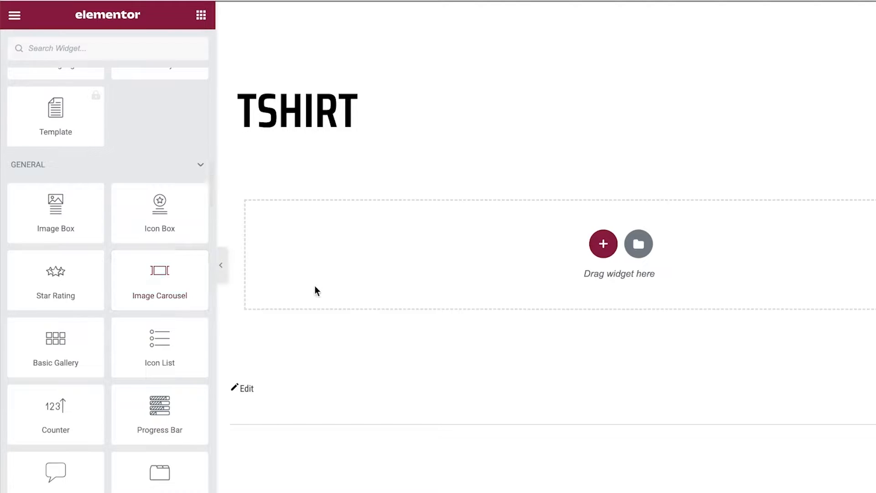
scroll(60, 213, "down", 3)
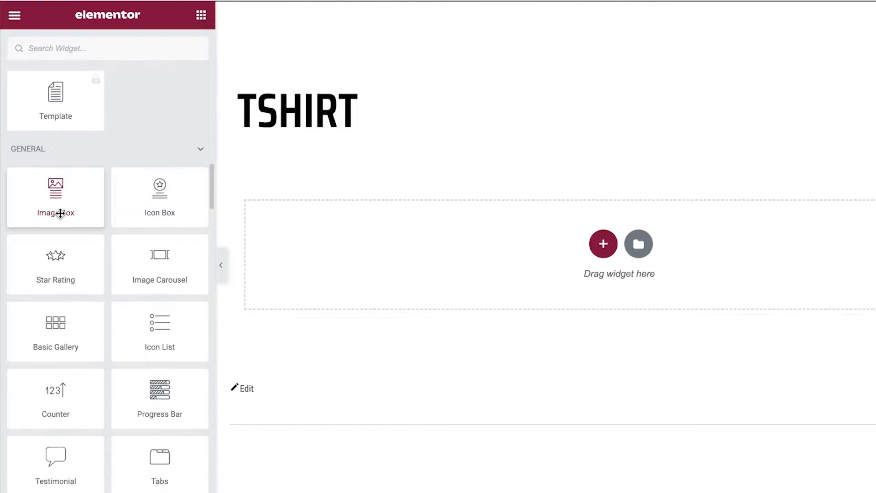
scroll(68, 248, "up", 5)
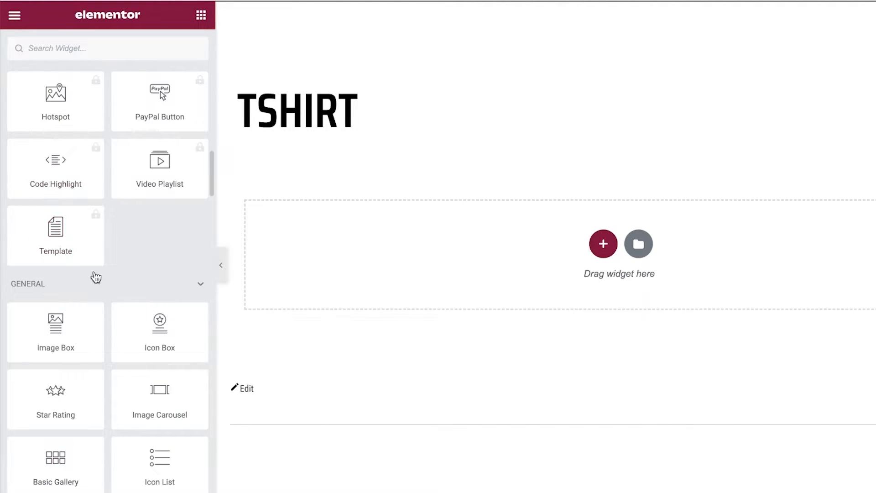
scroll(94, 278, "down", 4)
scroll(99, 267, "down", 3)
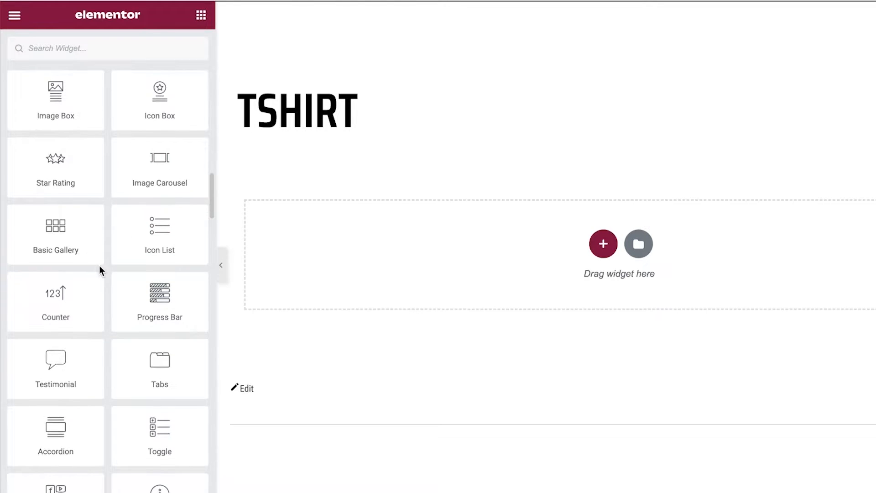
scroll(93, 300, "down", 6)
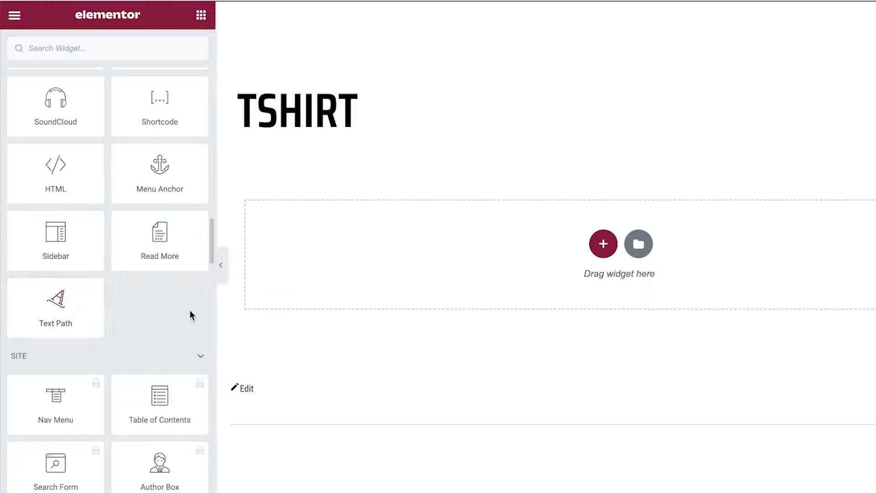
scroll(142, 305, "up", 1)
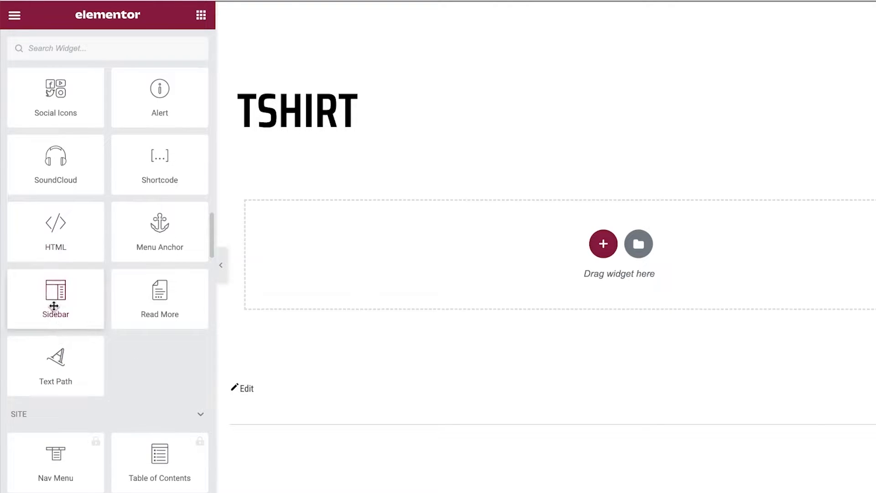
Try a Sidebar widget below the TSHIRT heading with Right Sidebar chosen, and delete its section
left_click_drag(55, 299, 636, 258)
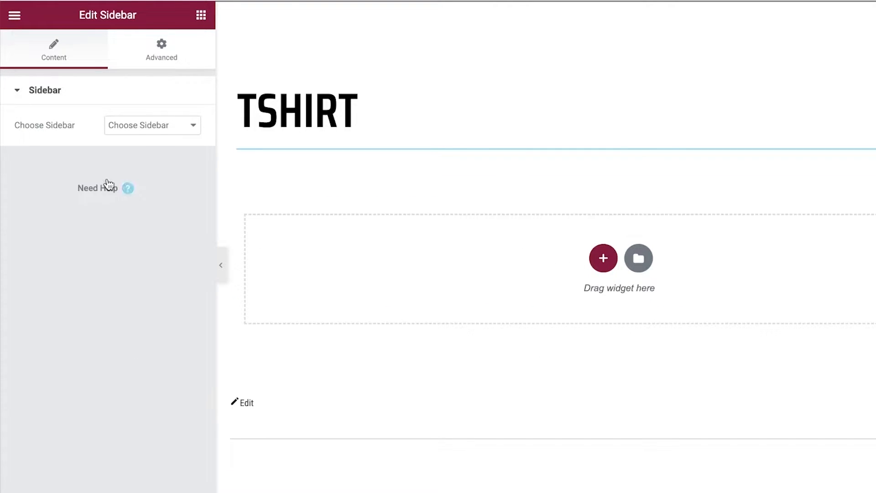
left_click(155, 125)
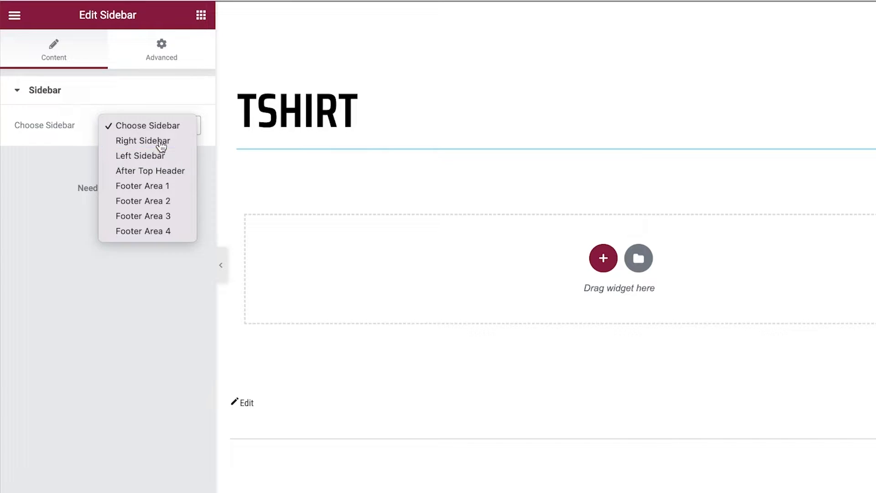
left_click(159, 141)
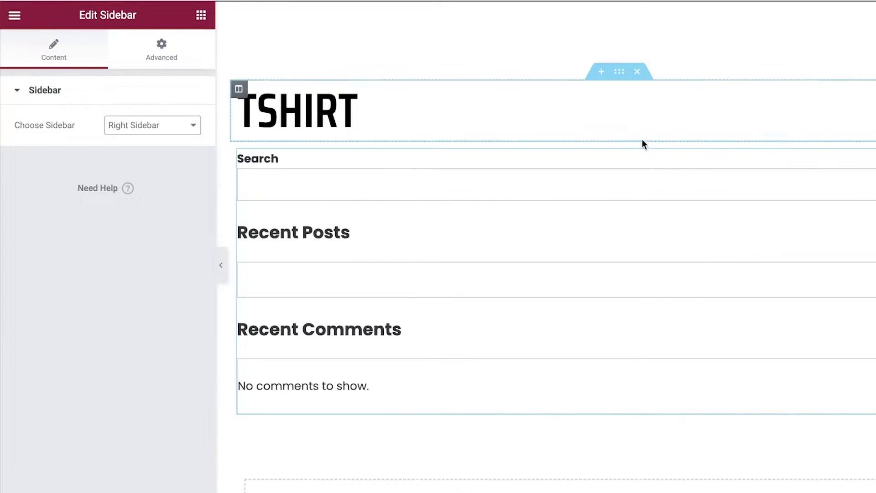
left_click(637, 134)
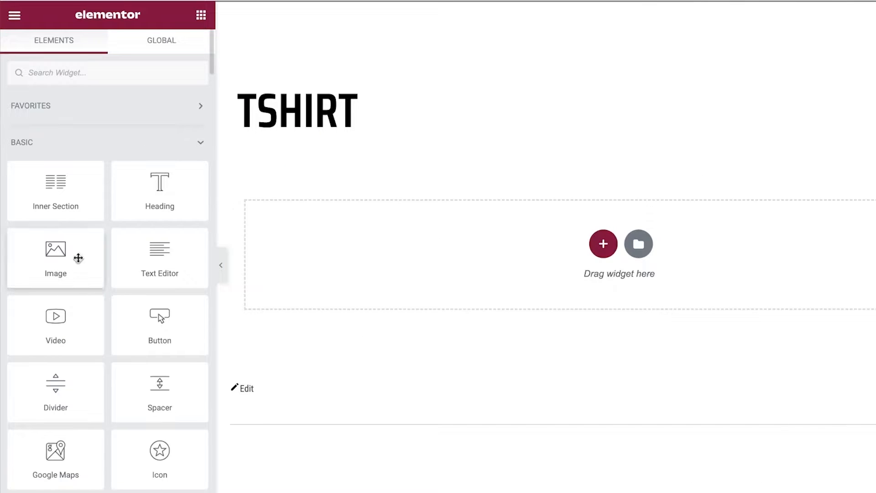
Try an Image Box widget below the TSHIRT heading, look at the template library, and delete the Image Box section
scroll(82, 299, "down", 20)
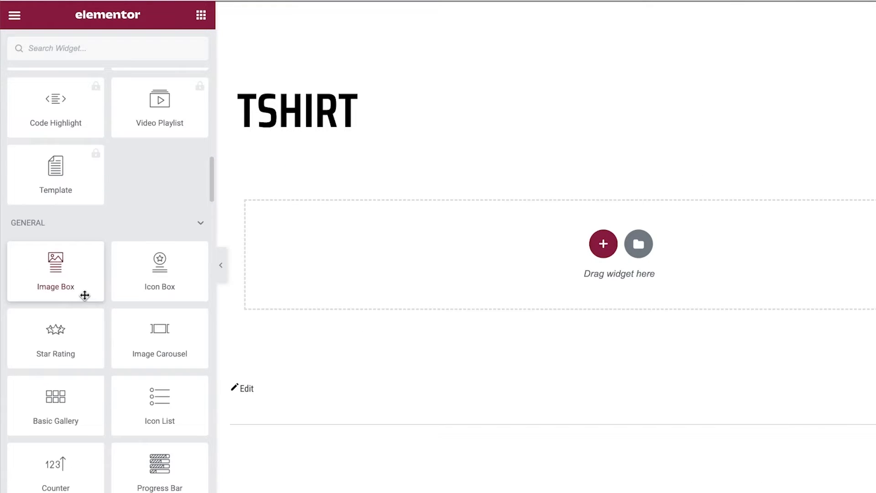
left_click_drag(84, 296, 579, 256)
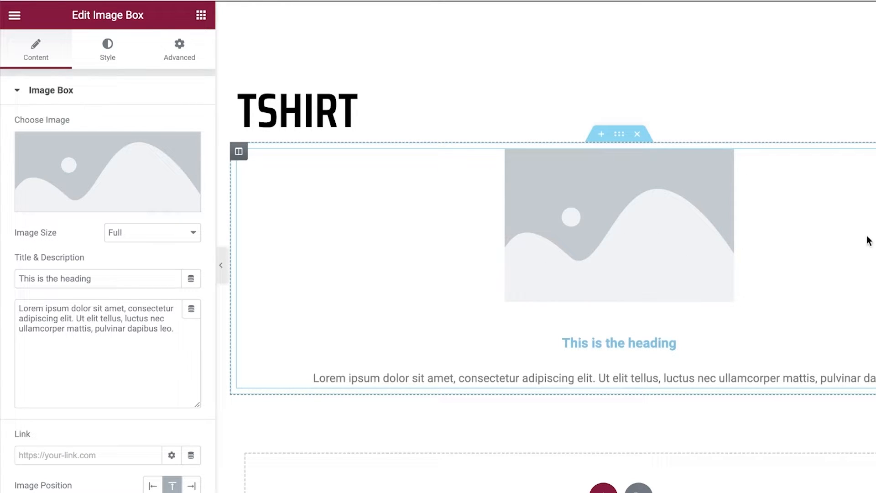
left_click(602, 133)
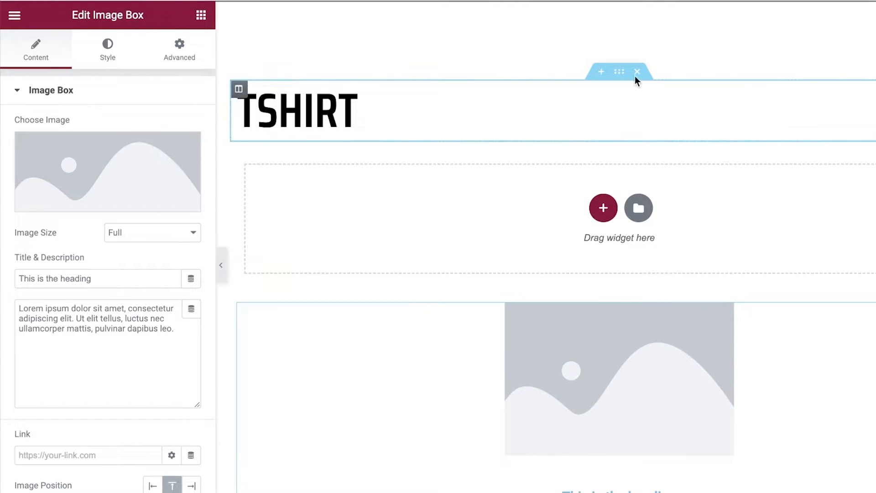
left_click(650, 209)
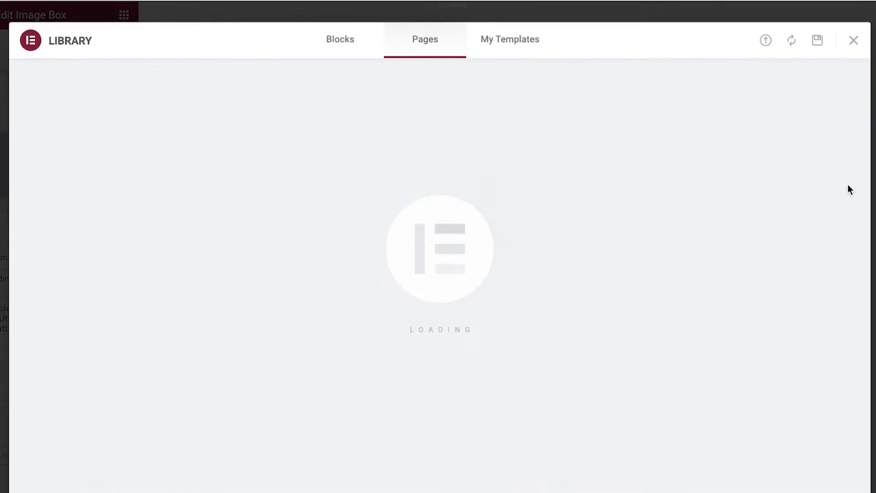
left_click(854, 39)
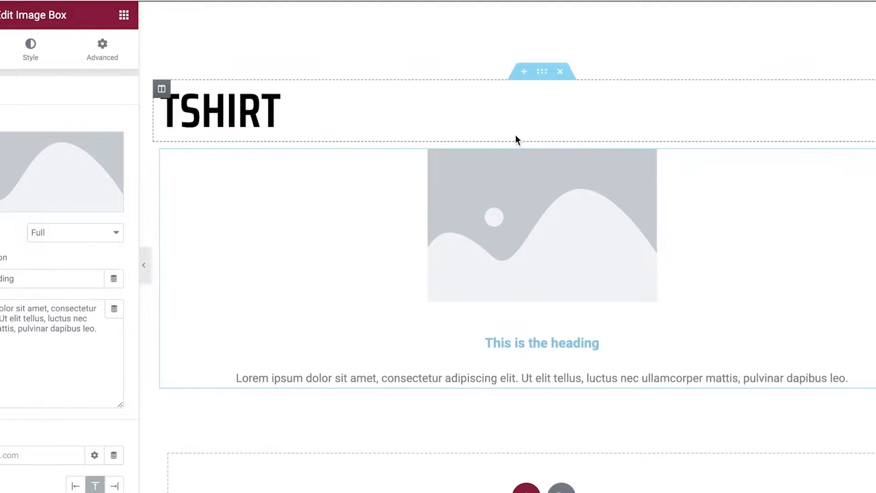
left_click(560, 134)
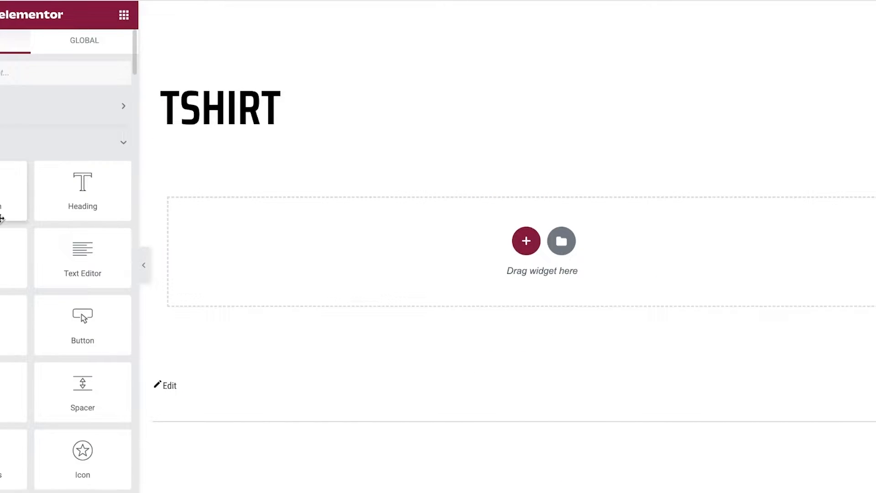
Add an Image Box below the TSHIRT heading and insert the media library photo of the woman in a grey turtleneck
scroll(7, 292, "down", 15)
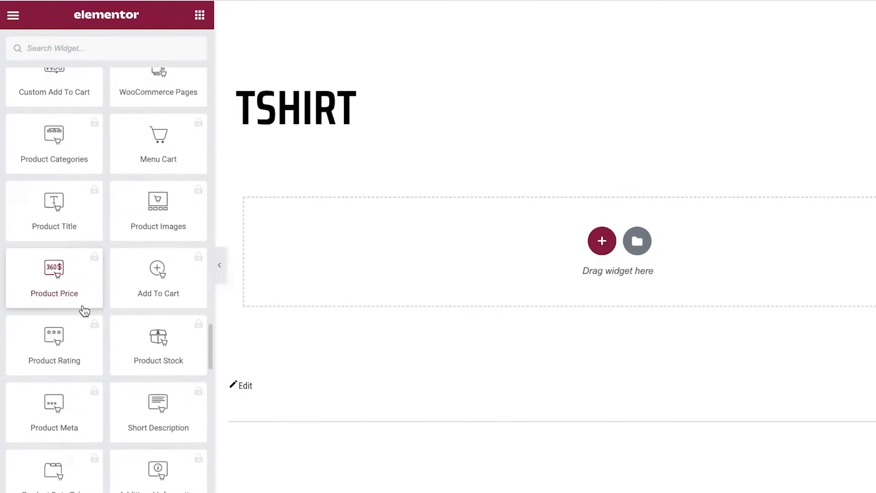
scroll(84, 310, "down", 10)
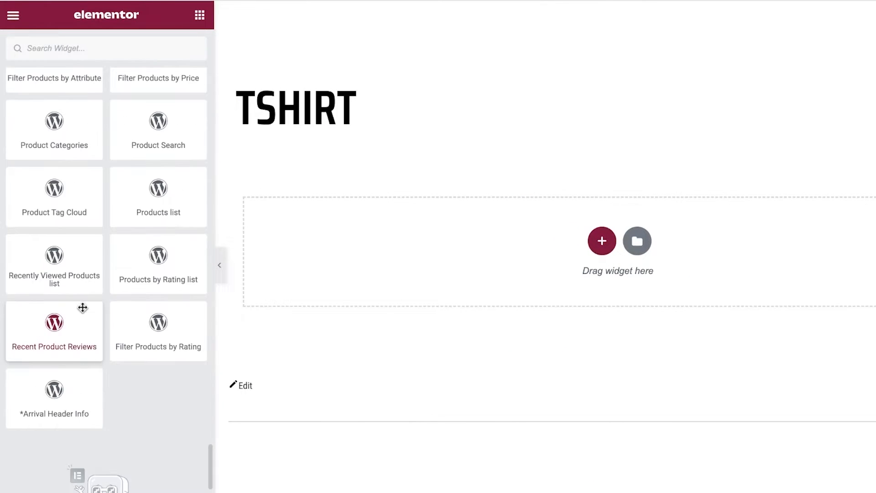
scroll(83, 307, "up", 12)
scroll(84, 313, "up", 5)
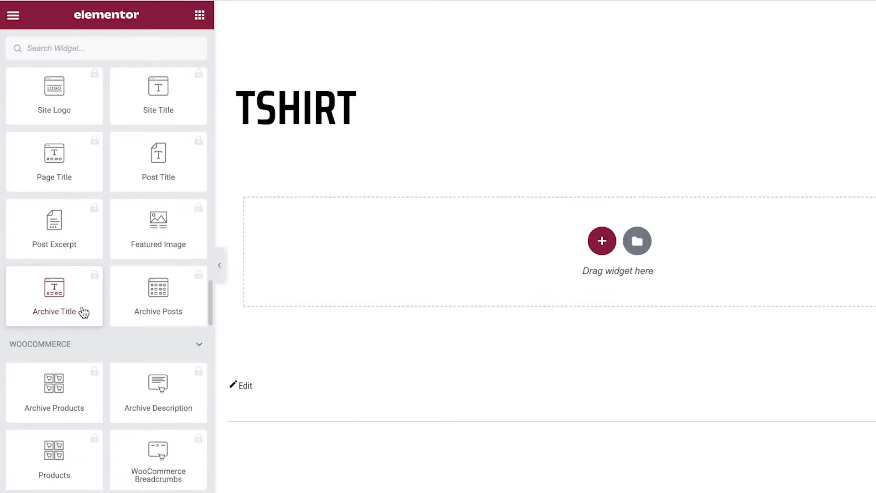
scroll(63, 360, "up", 7)
scroll(63, 361, "up", 5)
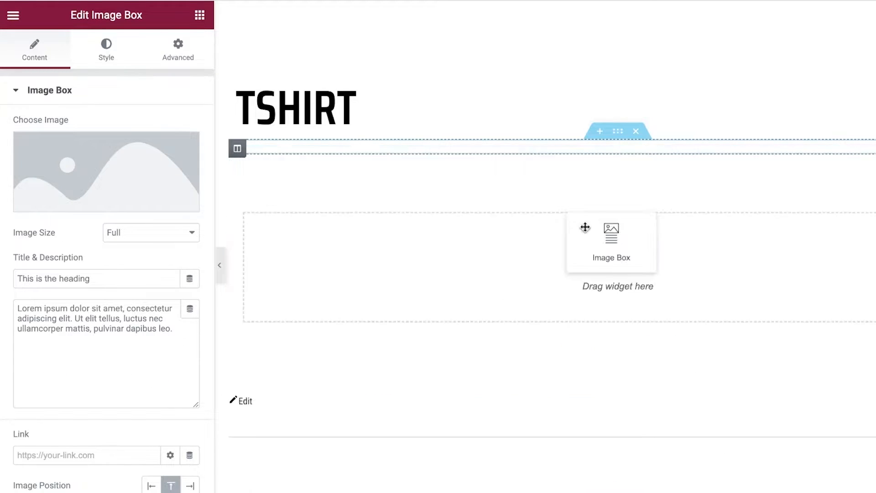
left_click_drag(582, 228, 584, 256)
left_click(155, 184)
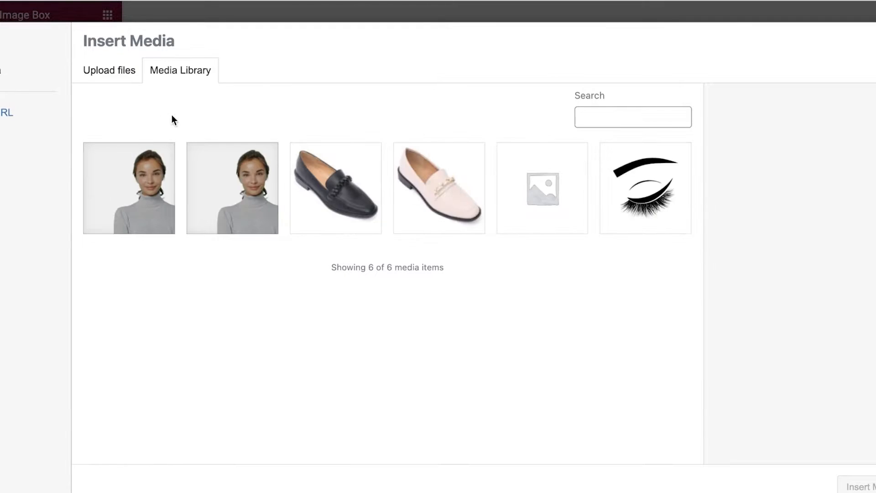
left_click(233, 187)
left_click(856, 485)
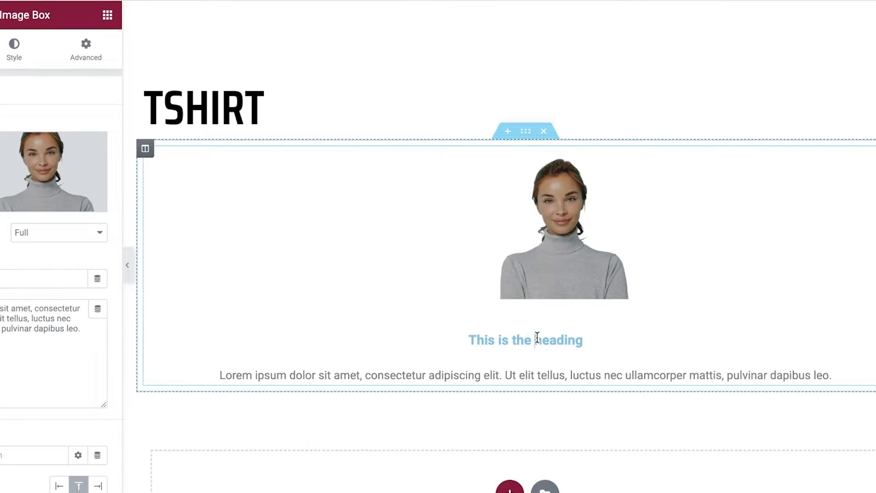
Replace the Image Box's placeholder title with "Grey Shirt"
triple_click(537, 337)
key("BackSpace")
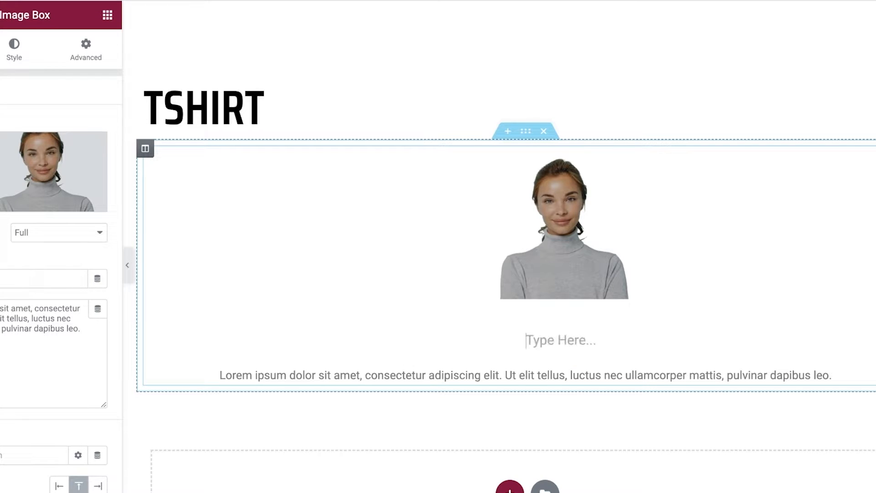
type("Grey Shirt")
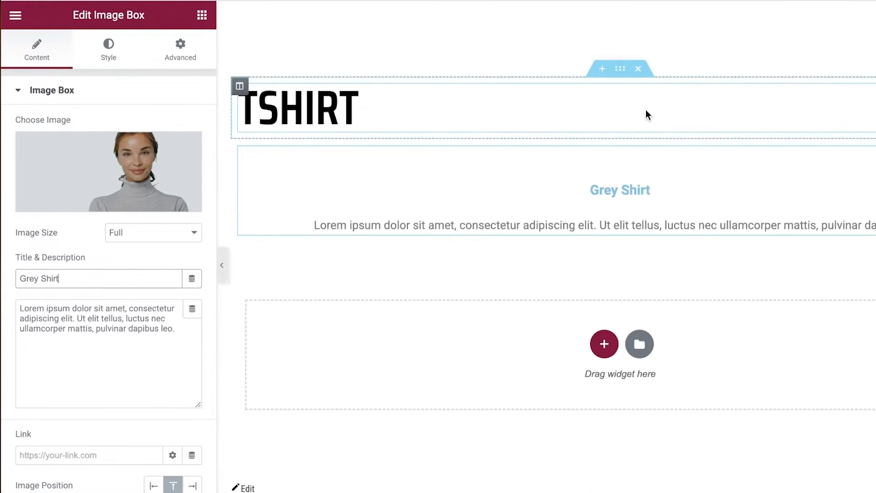
Review the Image Box's content, style and advanced layout settings
left_click(647, 227)
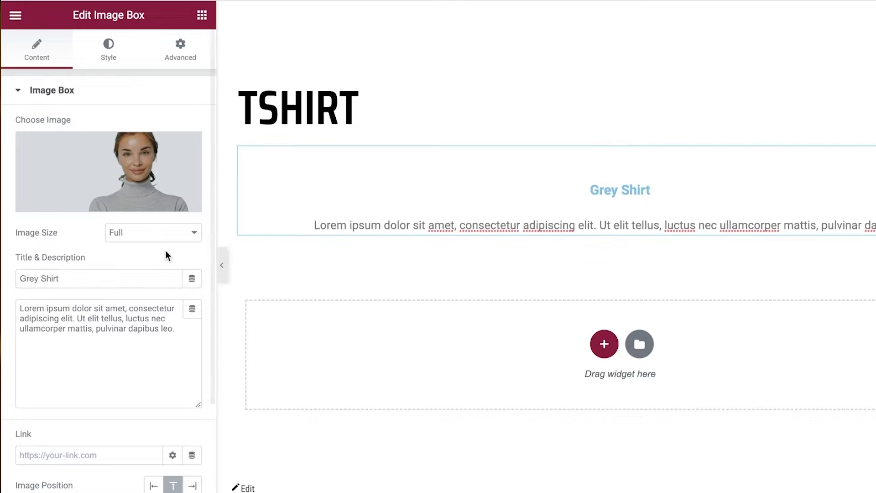
scroll(169, 273, "down", 3)
scroll(114, 228, "up", 5)
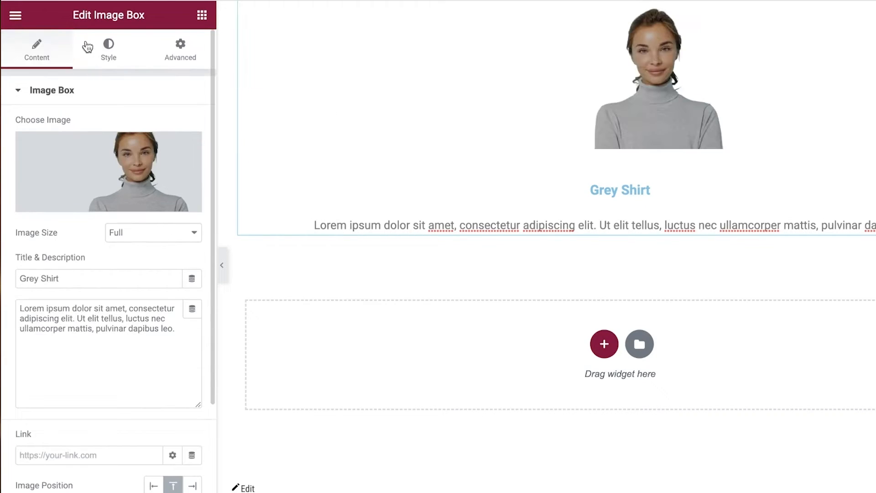
left_click(143, 51)
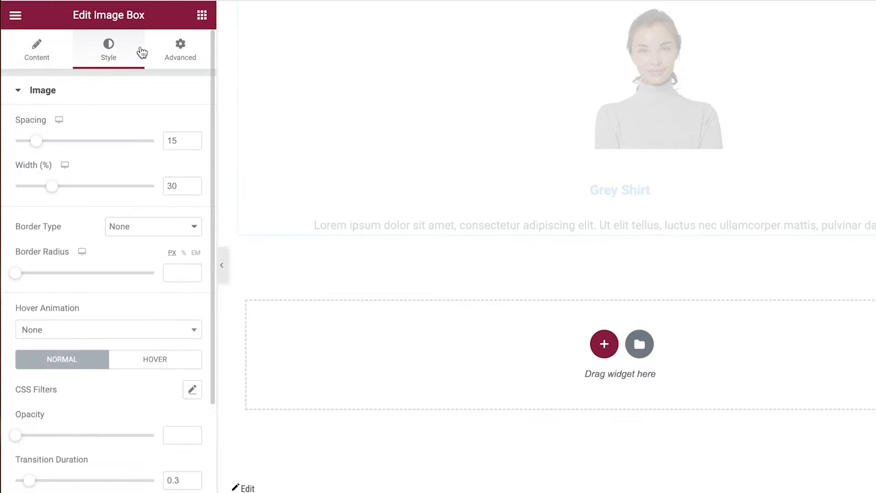
left_click(178, 50)
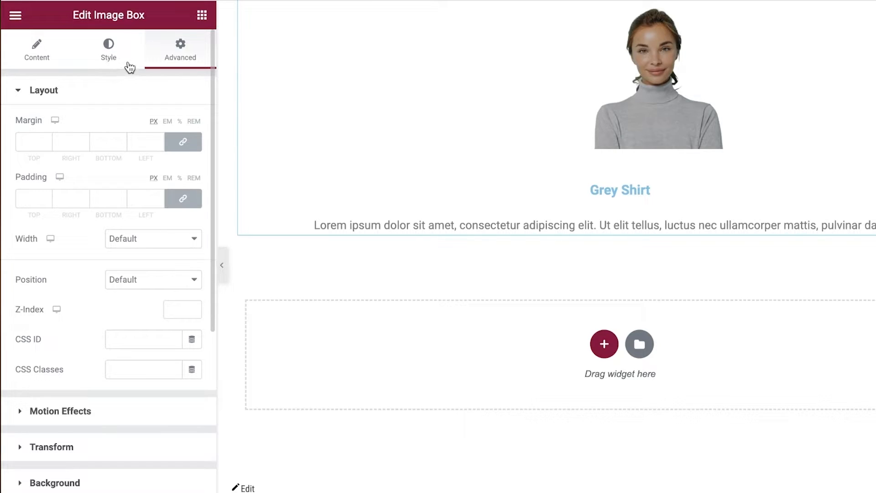
scroll(520, 313, "up", 5)
scroll(552, 312, "down", 2)
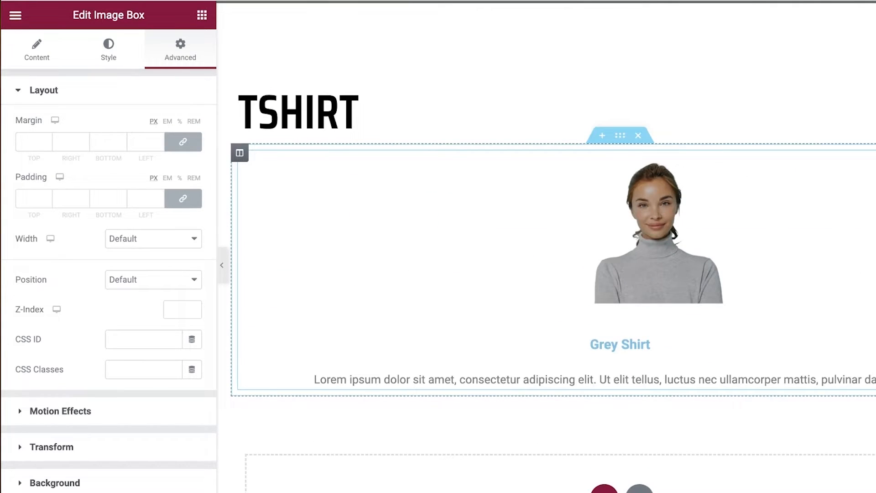
Set the width of the column containing the Grey Shirt Image Box to 100%
left_click(239, 153)
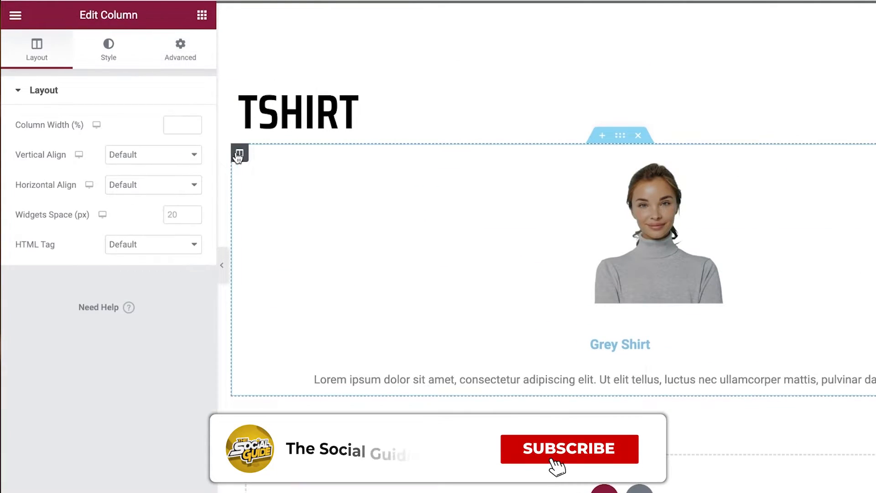
left_click(191, 122)
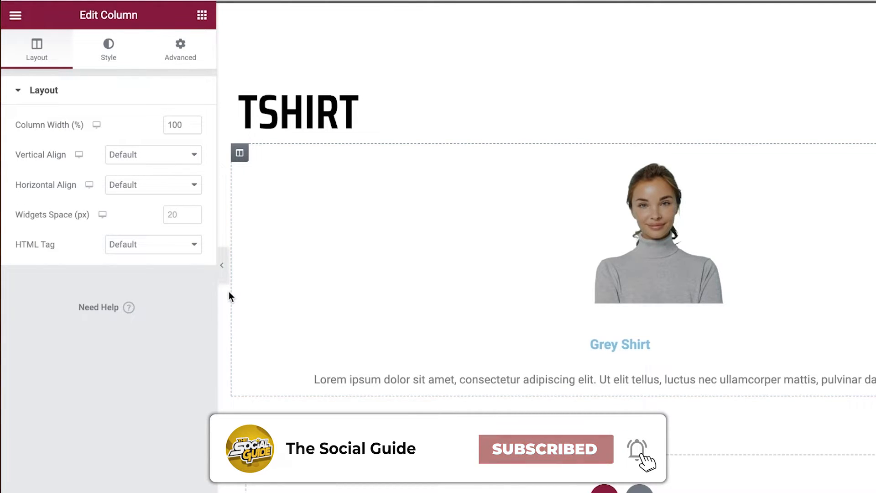
left_click(228, 292)
left_click(377, 172)
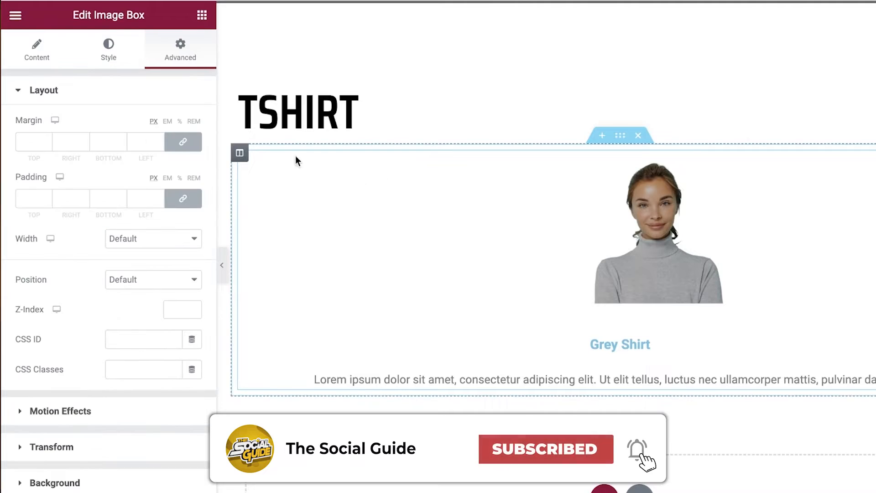
Set the Image Box column's horizontal alignment to Start and its vertical alignment to Top
left_click(239, 152)
left_click(172, 156)
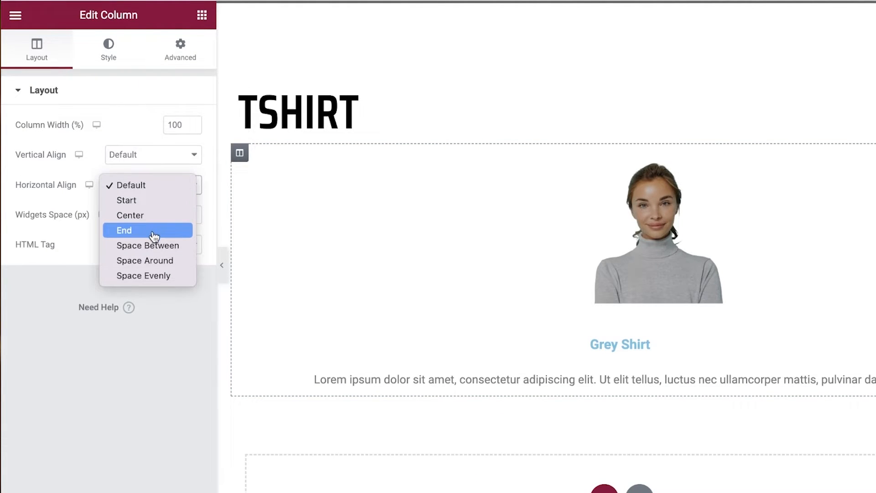
left_click(140, 200)
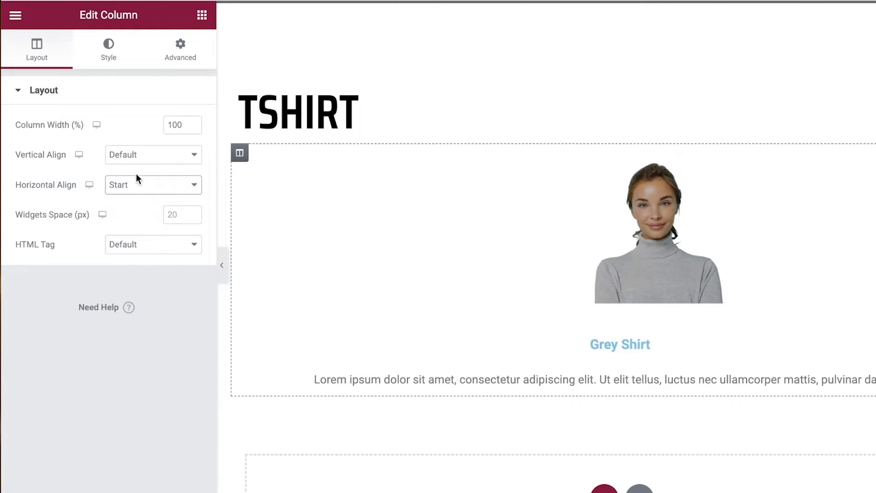
left_click(159, 246)
left_click(152, 242)
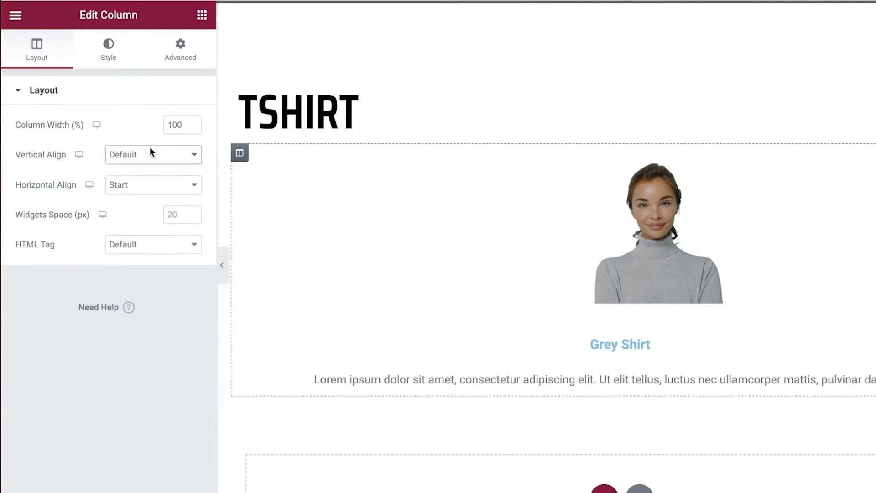
left_click(152, 154)
left_click(137, 171)
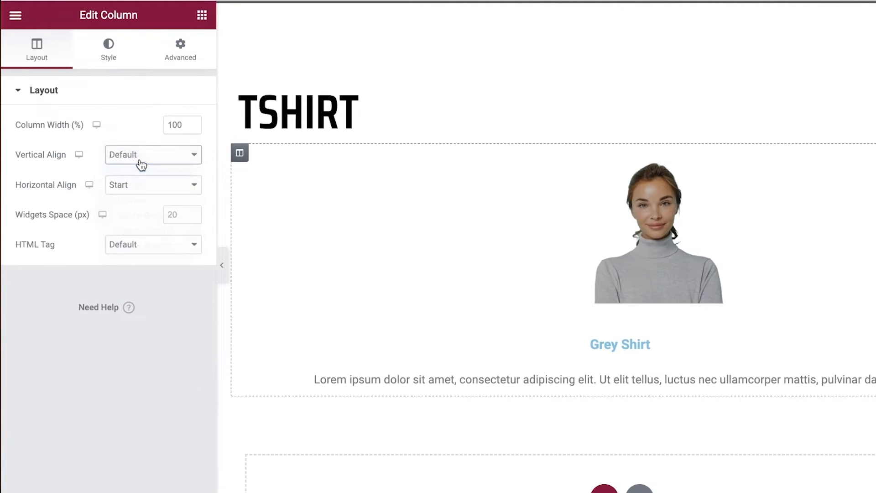
Look through the column's style and advanced options and the Site Settings categories, and return to the widget library
left_click(185, 124)
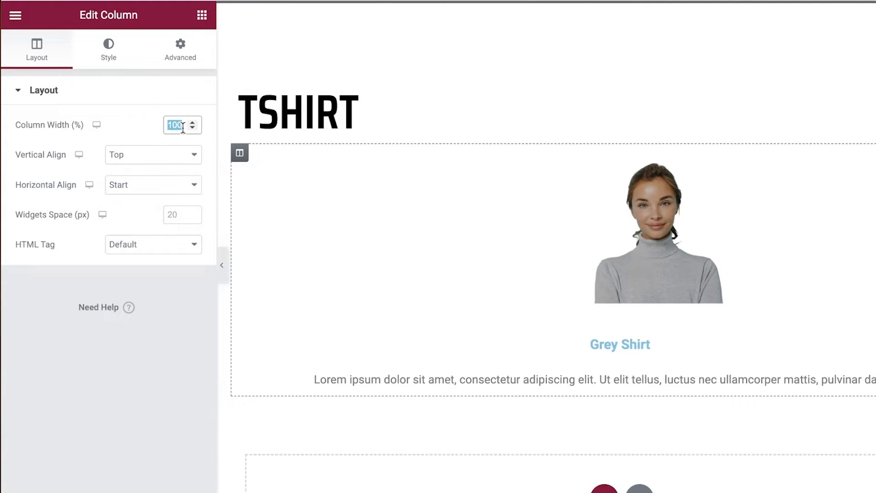
left_click(109, 50)
left_click(180, 50)
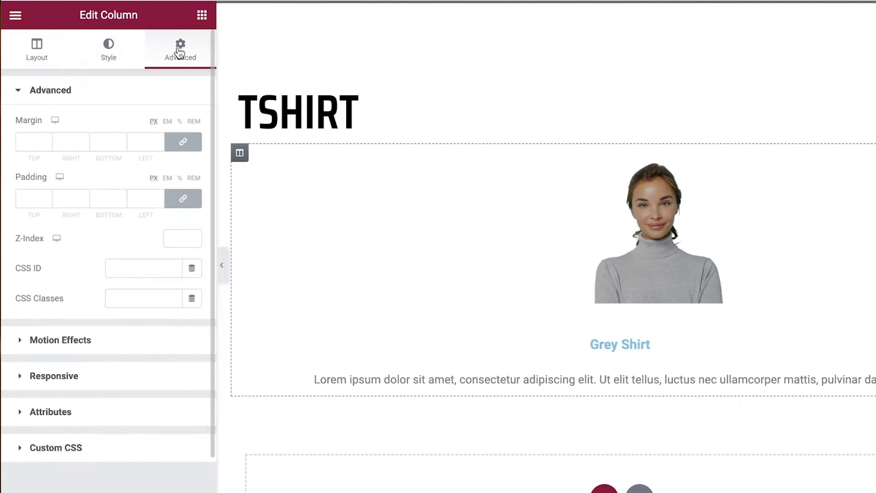
left_click(16, 15)
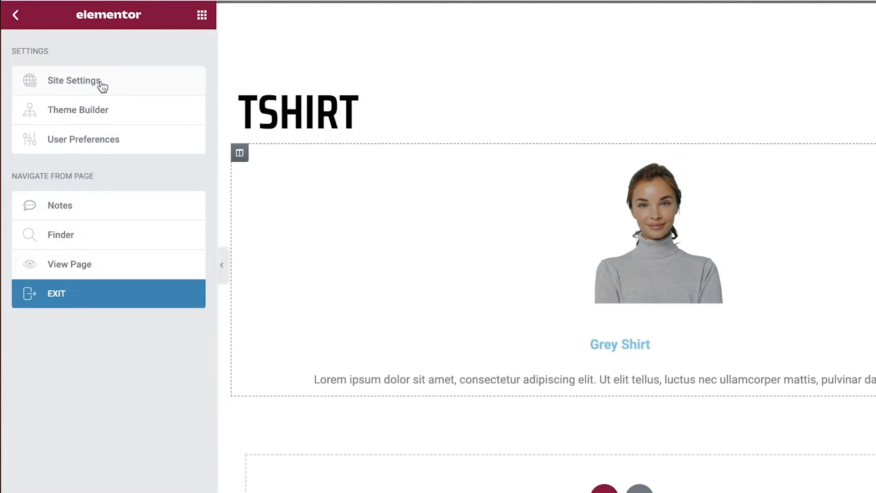
left_click(93, 84)
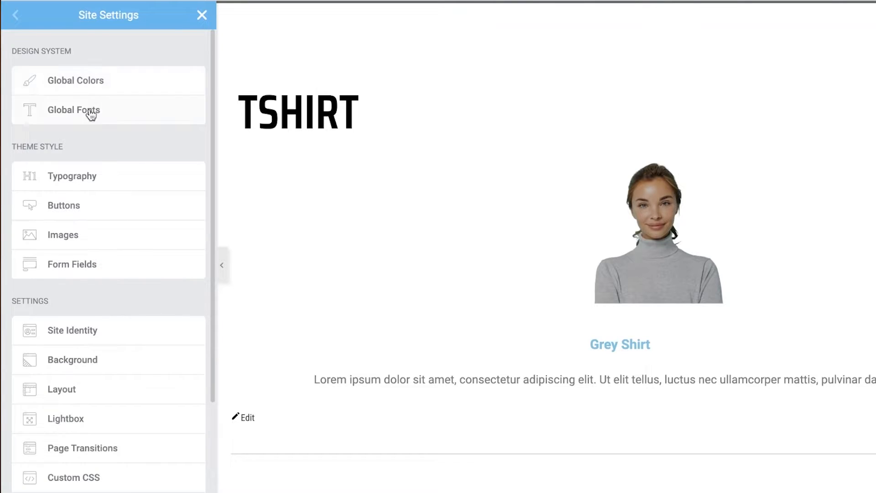
scroll(90, 114, "down", 3)
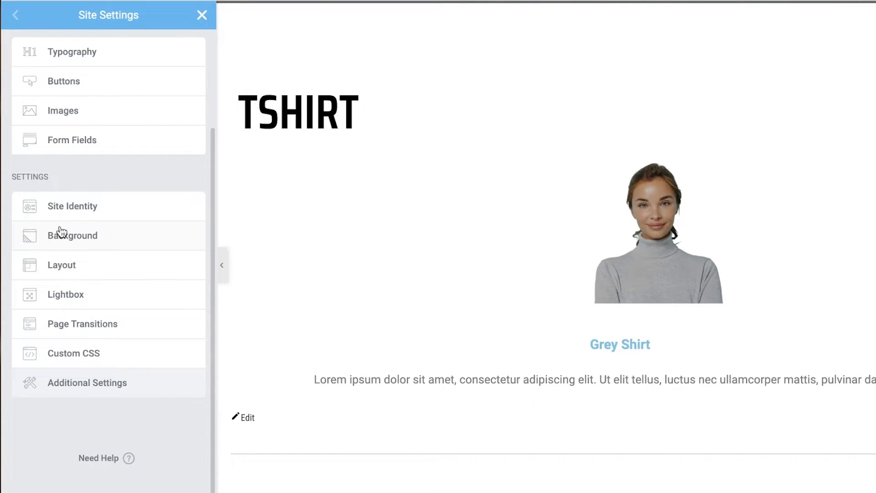
scroll(310, 402, "up", 5)
scroll(117, 201, "up", 3)
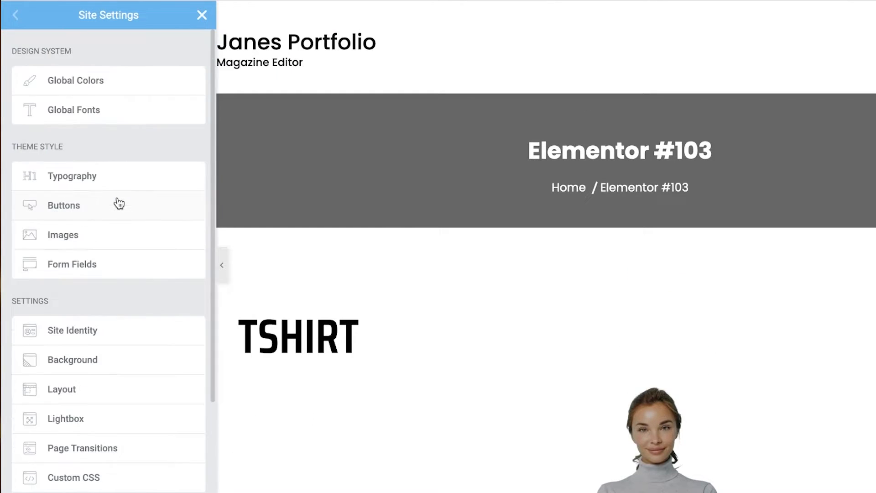
left_click(203, 17)
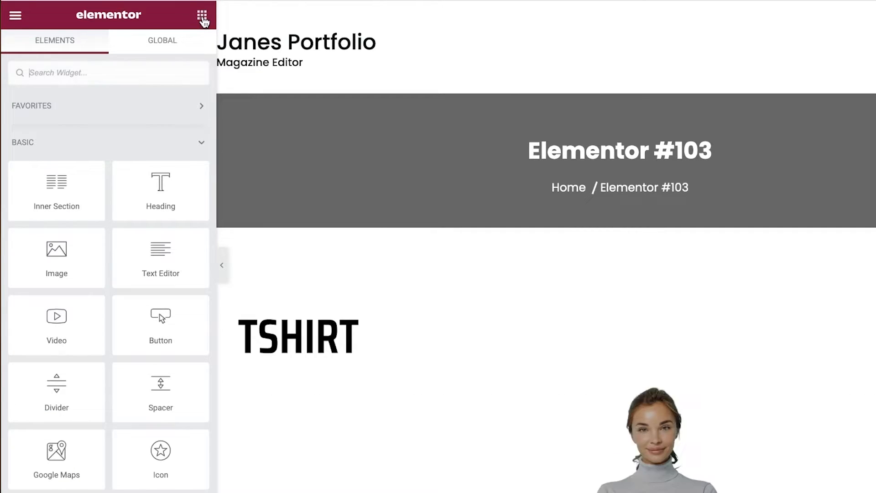
Browse the widget library's Basic, Pro, General and Site categories to examine the available widgets
scroll(292, 285, "down", 1)
scroll(541, 350, "down", 3)
scroll(541, 350, "down", 1)
scroll(102, 252, "down", 8)
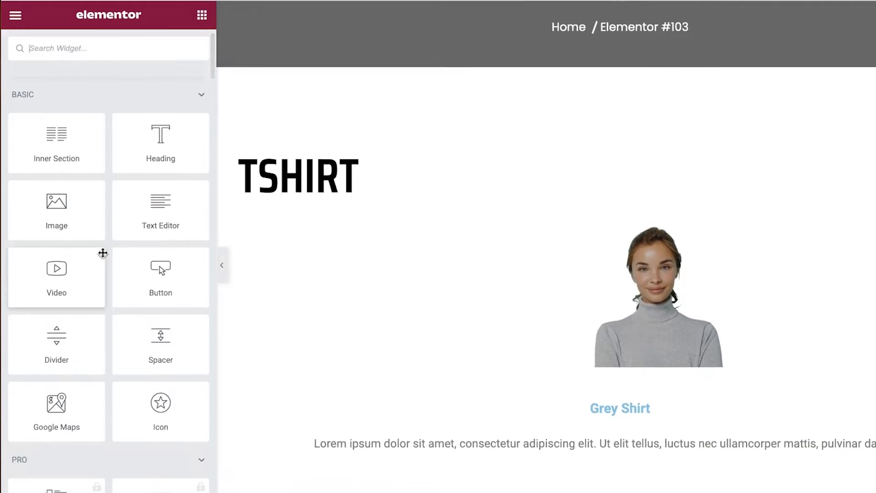
scroll(163, 268, "down", 20)
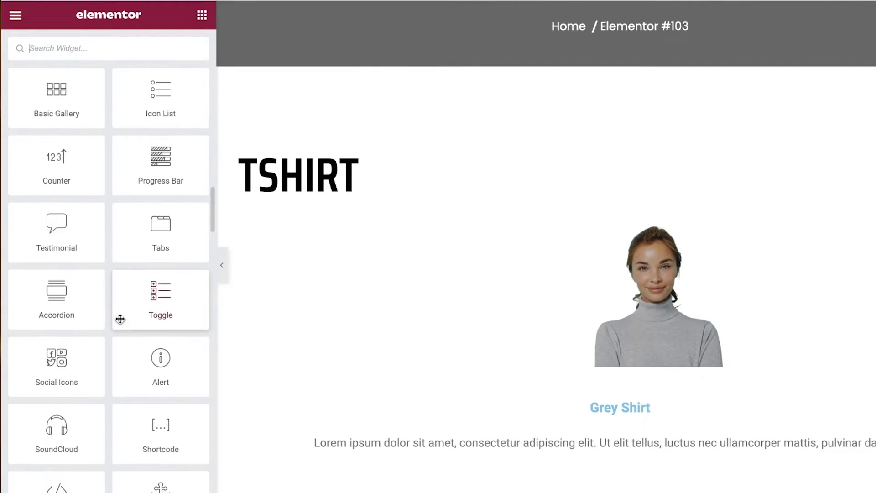
scroll(121, 325, "up", 20)
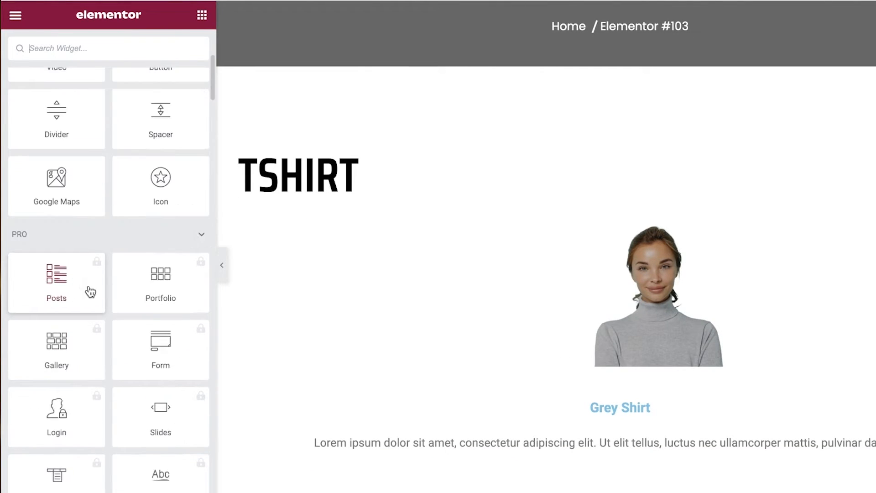
scroll(130, 276, "up", 5)
scroll(130, 274, "down", 5)
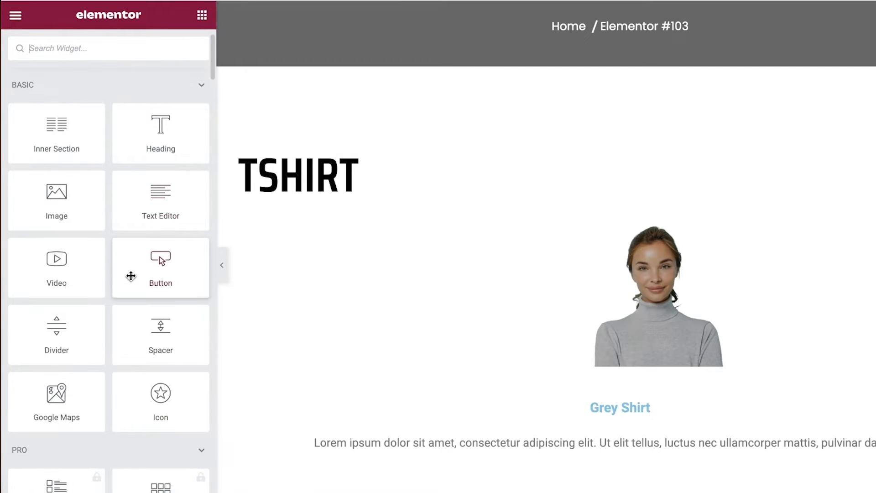
scroll(132, 279, "down", 15)
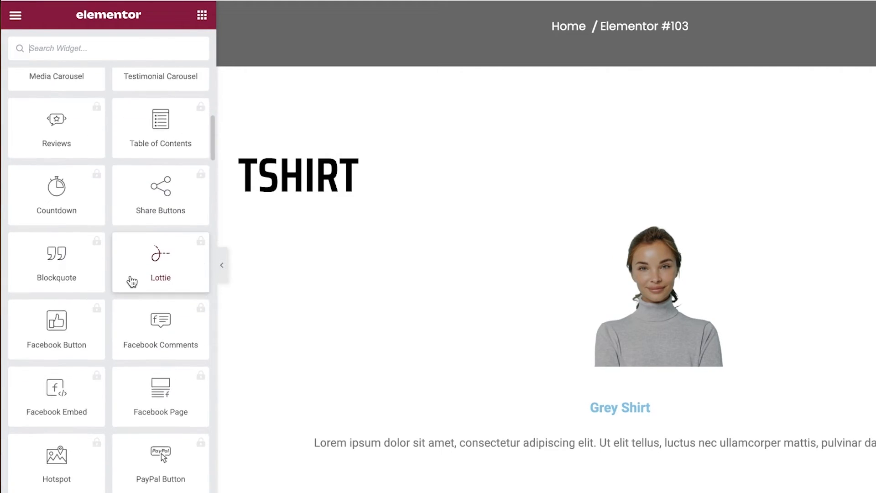
scroll(130, 278, "up", 8)
scroll(128, 283, "down", 8)
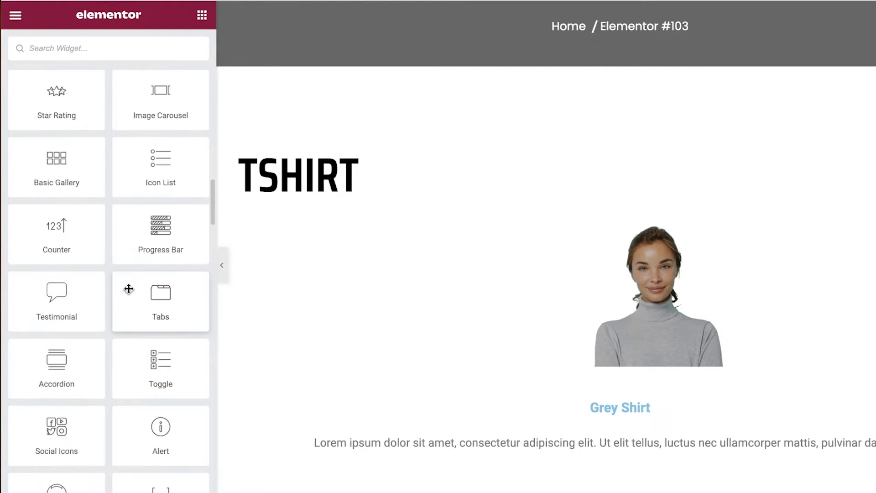
scroll(128, 287, "up", 2)
scroll(129, 289, "up", 1)
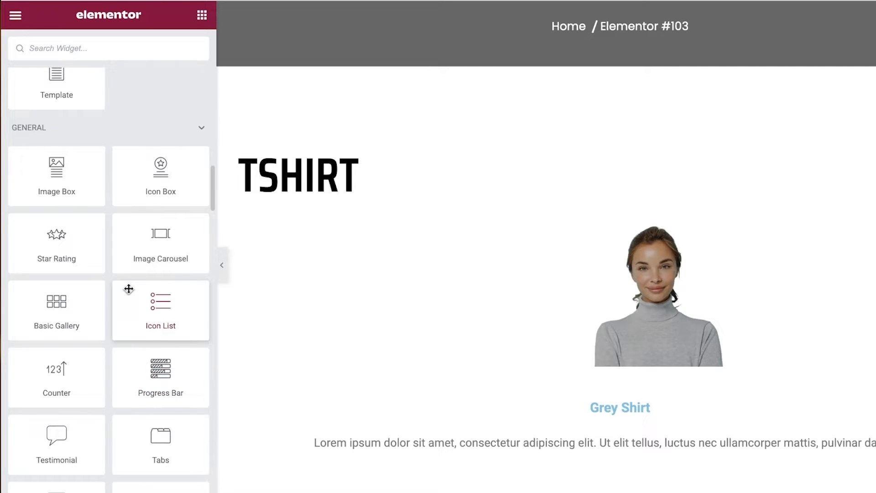
scroll(128, 288, "down", 1)
scroll(120, 319, "down", 1)
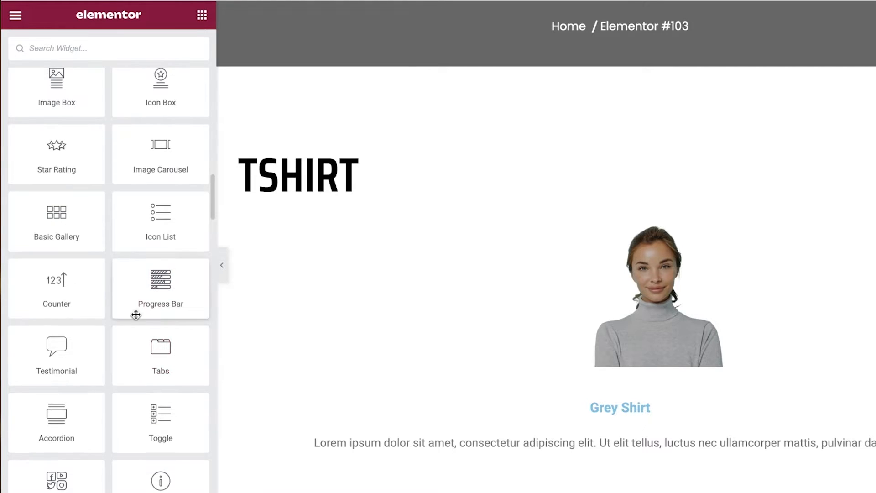
scroll(787, 338, "down", 3)
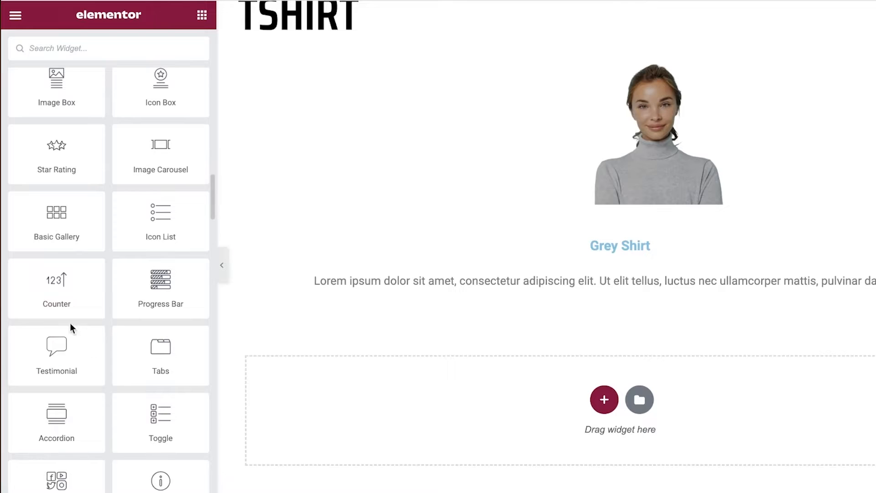
scroll(39, 324, "up", 1)
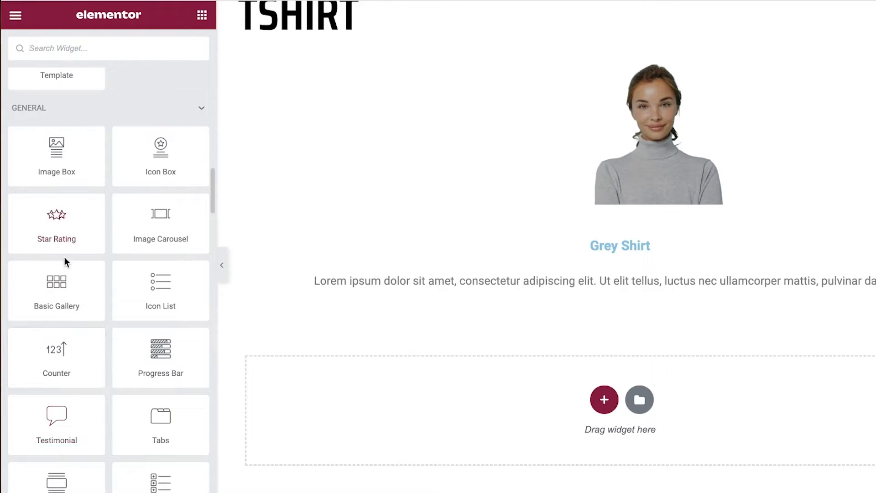
scroll(53, 268, "down", 4)
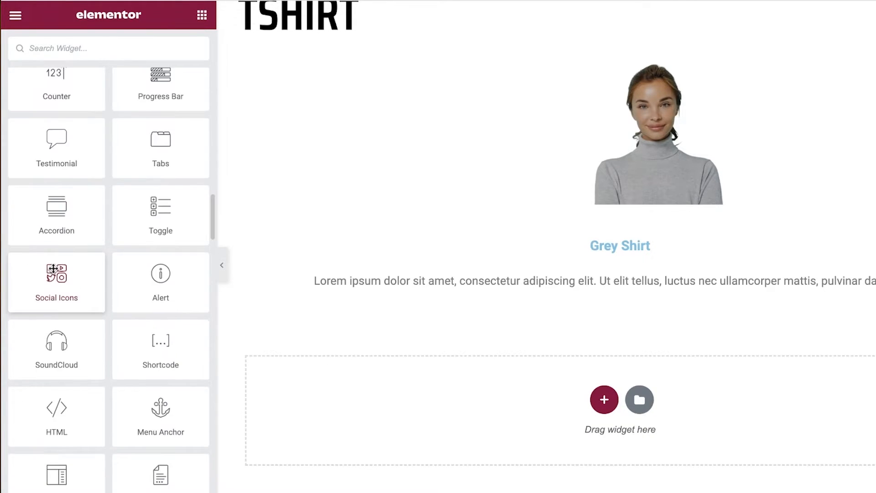
scroll(178, 238, "down", 1)
scroll(169, 348, "down", 4)
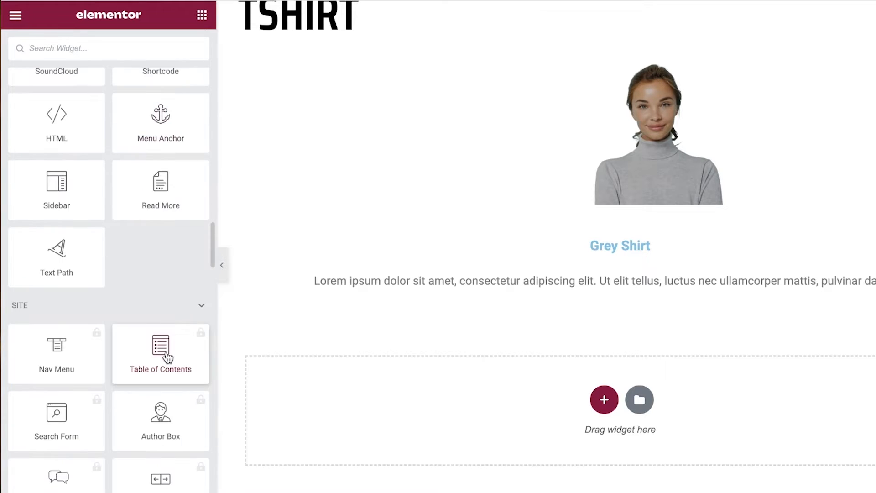
scroll(73, 210, "up", 4)
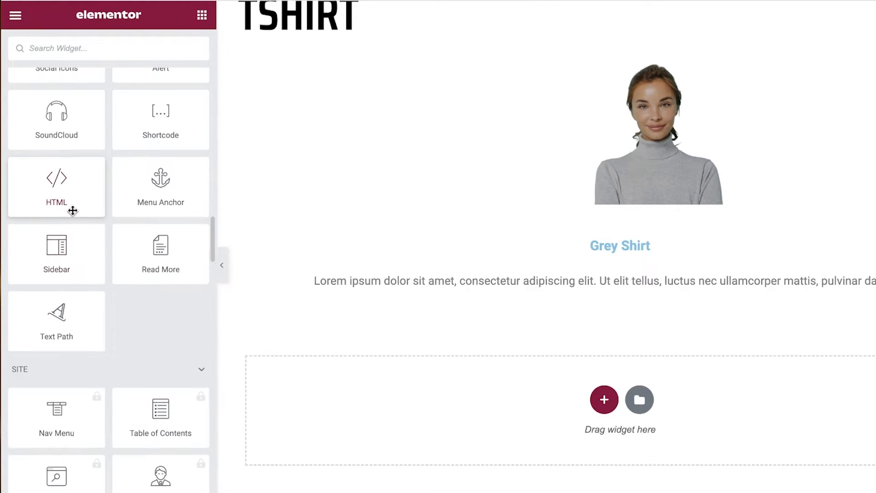
scroll(55, 273, "up", 8)
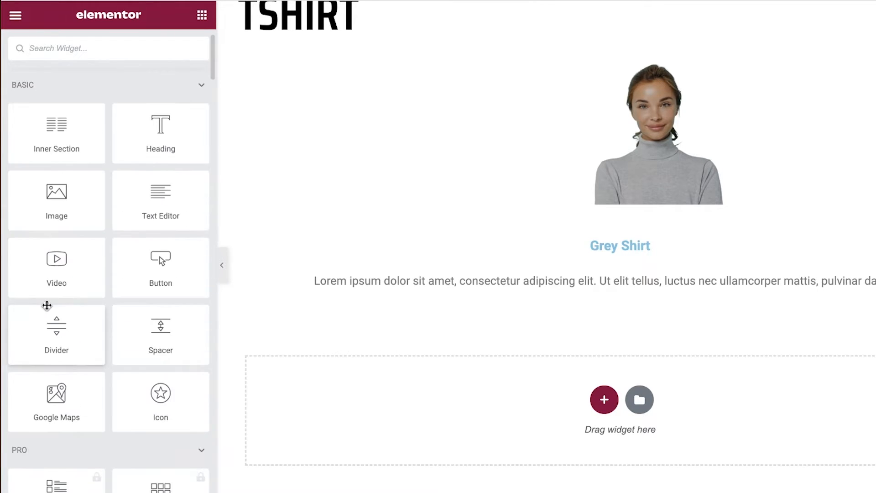
scroll(705, 51, "up", 6)
scroll(193, 219, "down", 15)
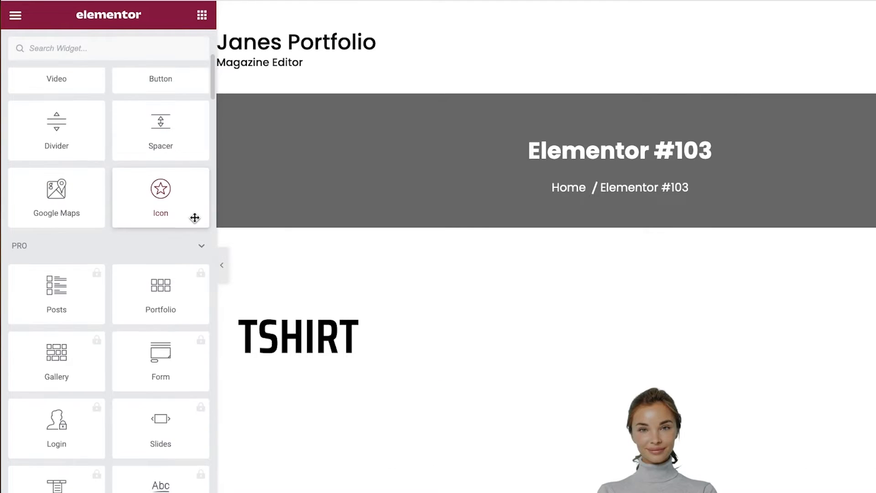
scroll(131, 260, "up", 1)
scroll(132, 260, "down", 10)
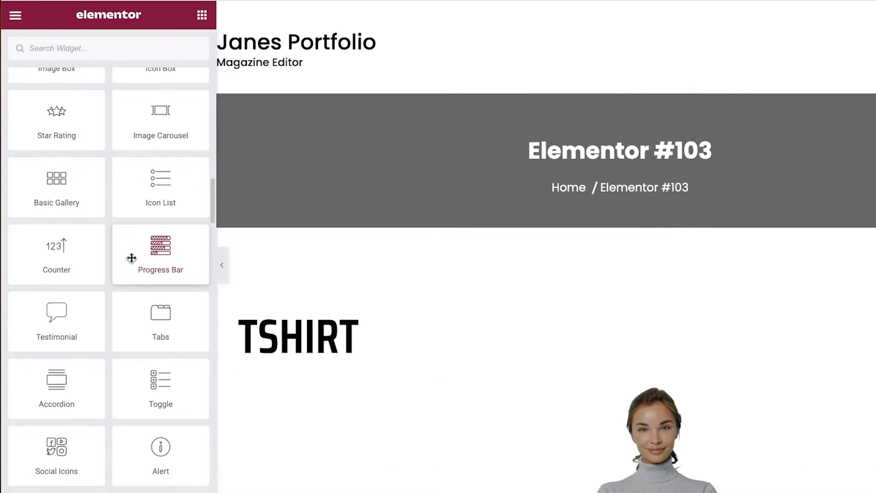
Look through the General widgets in the library and review the published page from its header to its footer
scroll(241, 224, "down", 4)
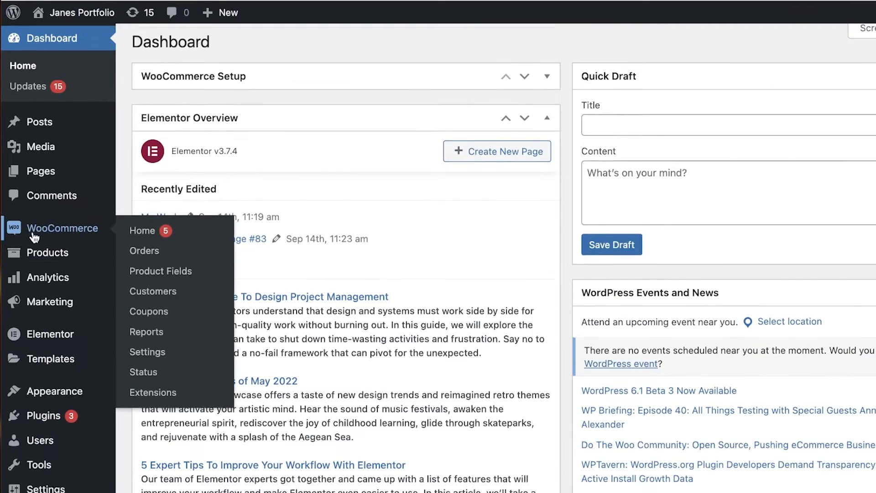
scroll(112, 232, "down", 4)
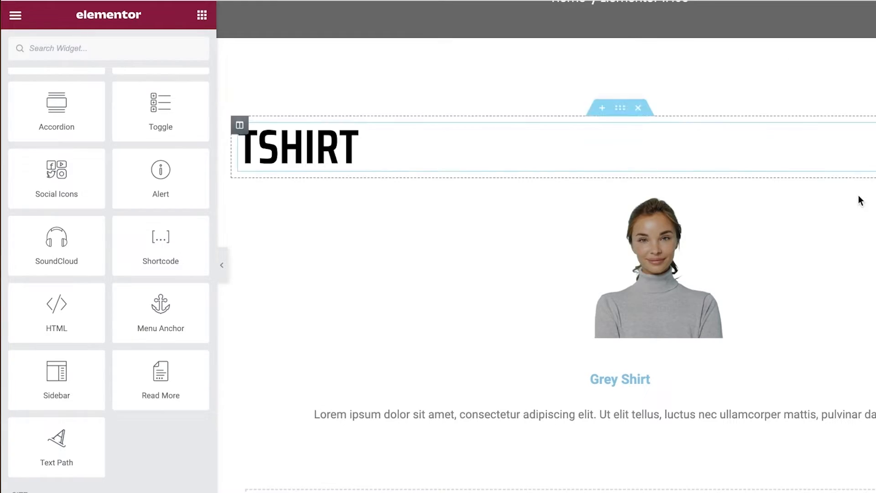
scroll(857, 196, "up", 4)
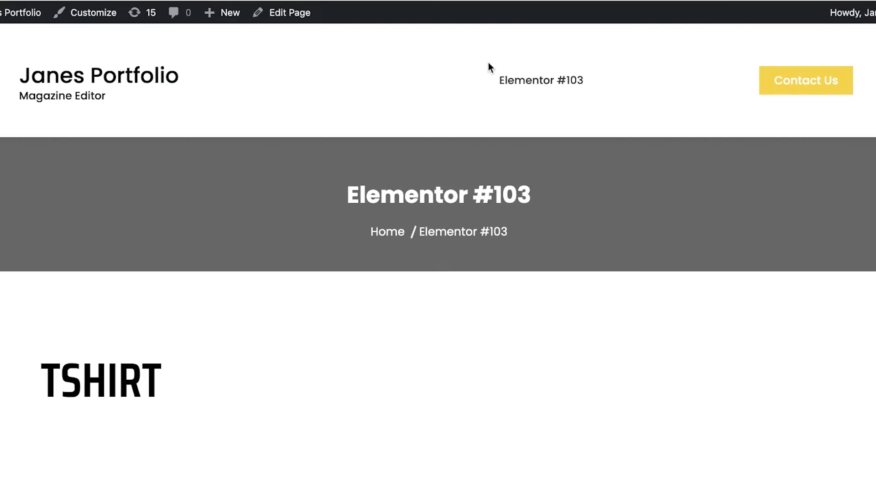
scroll(477, 121, "down", 5)
scroll(309, 287, "down", 1)
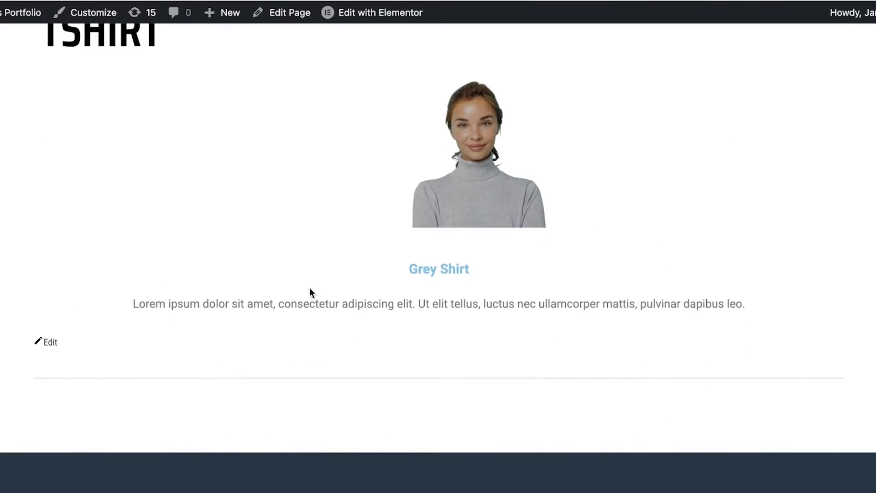
scroll(752, 120, "up", 8)
scroll(466, 156, "down", 1)
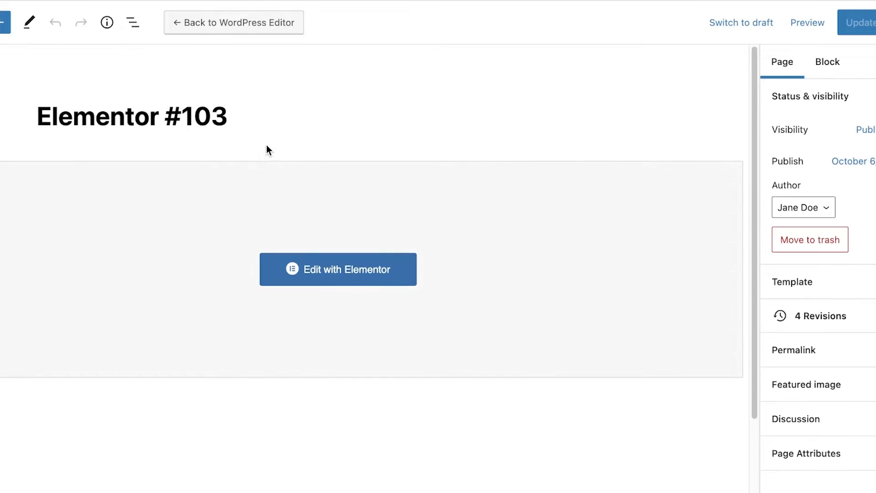
Change the page title to Products and update the published page
scroll(273, 150, "down", 3)
scroll(405, 125, "up", 3)
left_click(123, 112)
left_click_drag(332, 117, 29, 132)
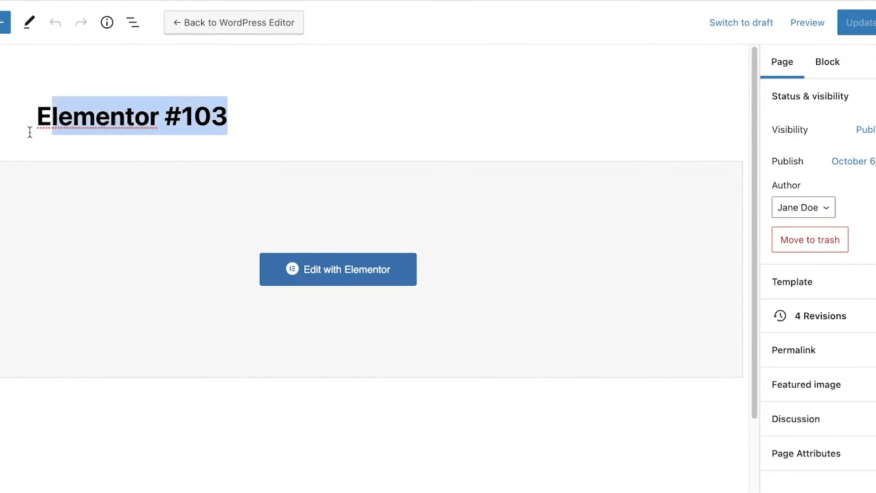
left_click(29, 132)
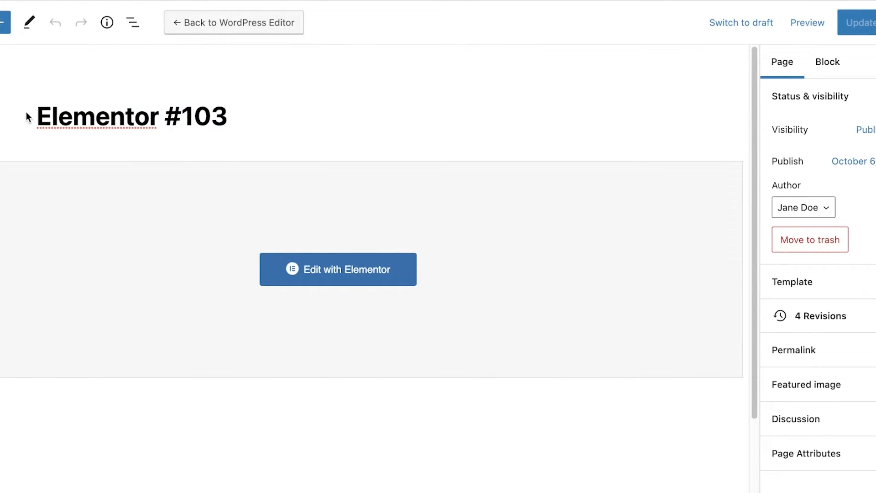
triple_click(200, 118)
type("Products")
left_click(852, 23)
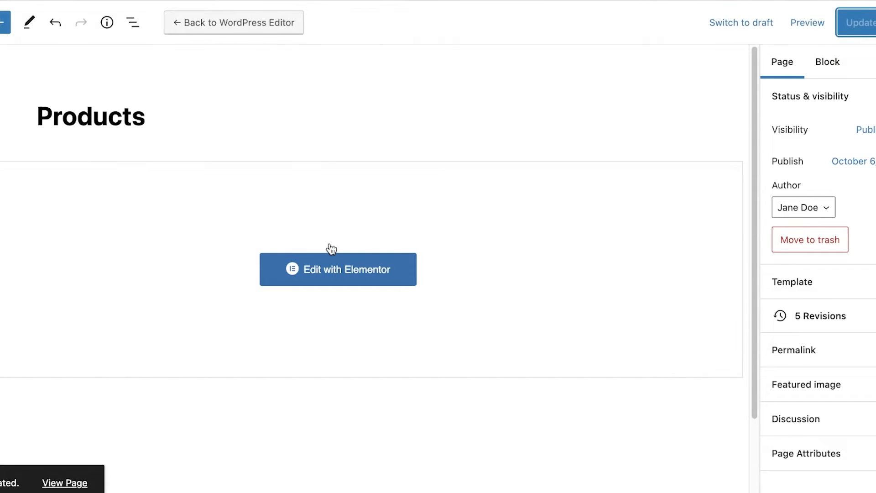
Reopen the Products page in Elementor and review its header, TSHIRT heading and Grey Shirt content
left_click(337, 258)
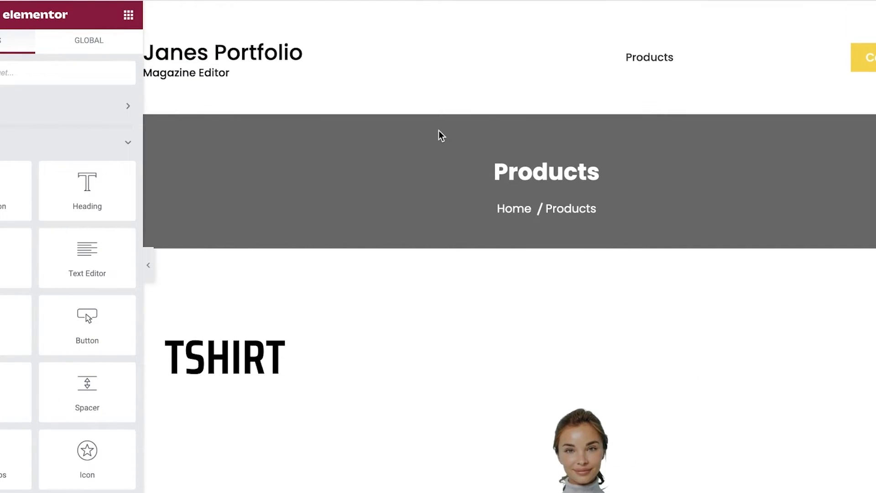
scroll(645, 278, "down", 10)
scroll(558, 268, "up", 10)
scroll(560, 267, "down", 9)
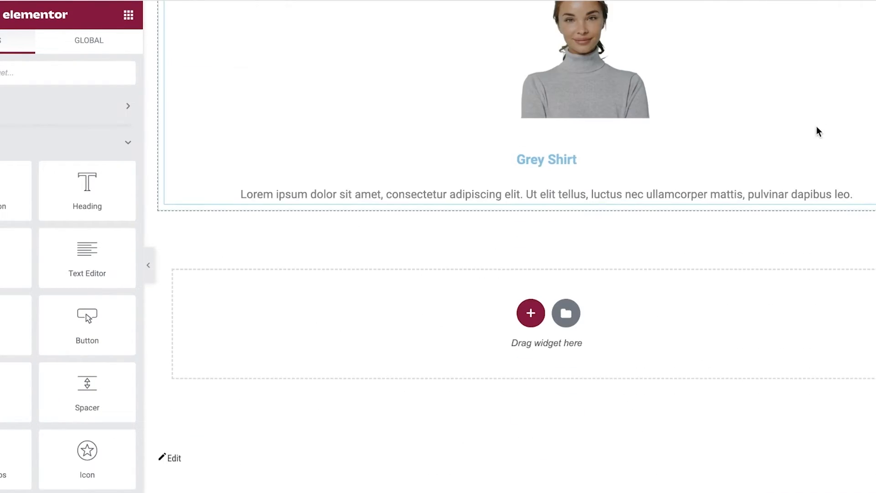
scroll(817, 131, "up", 4)
scroll(59, 266, "down", 5)
scroll(51, 262, "up", 2)
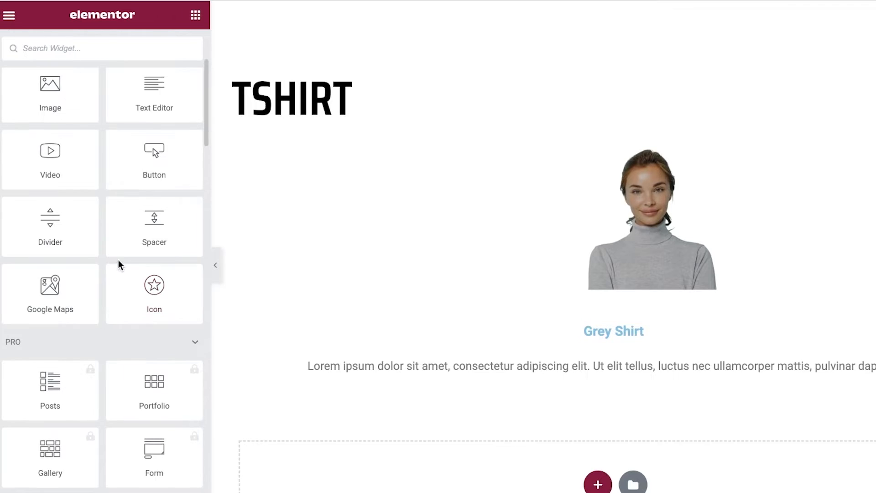
Collapse the Basic and Pro widget categories and examine the widgets offered under General
scroll(118, 260, "up", 4)
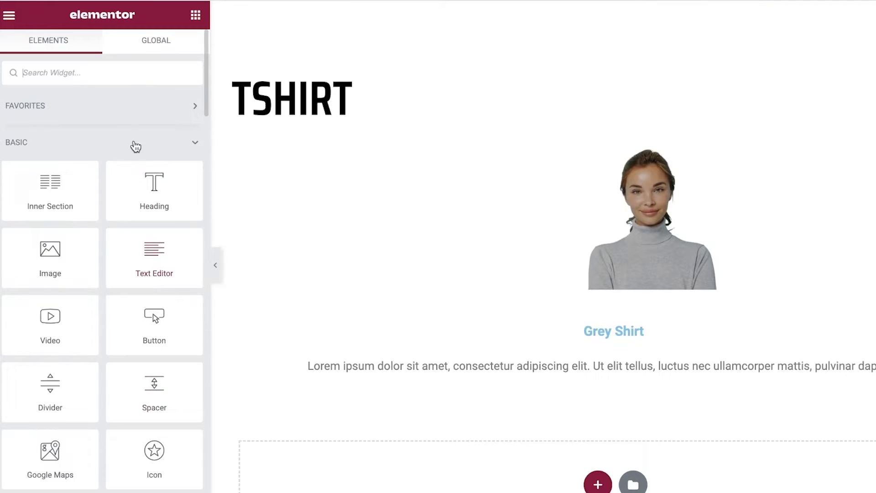
left_click(135, 145)
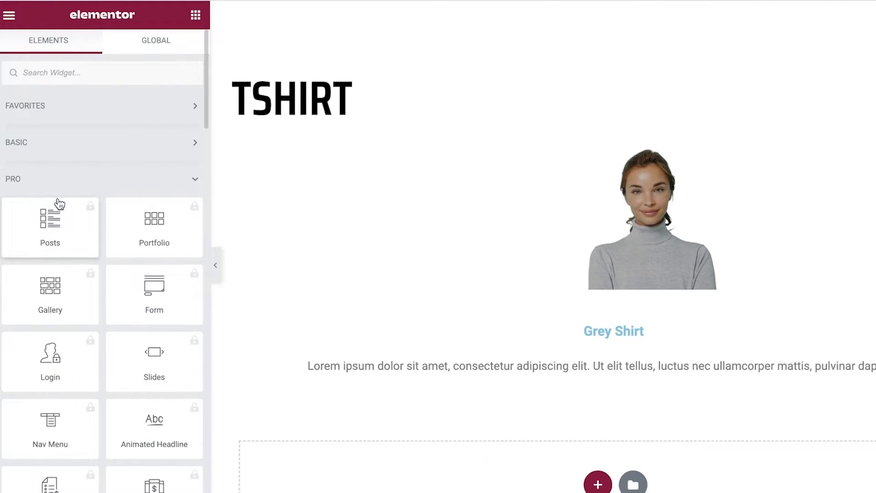
left_click(60, 180)
scroll(125, 225, "down", 1)
scroll(126, 224, "down", 3)
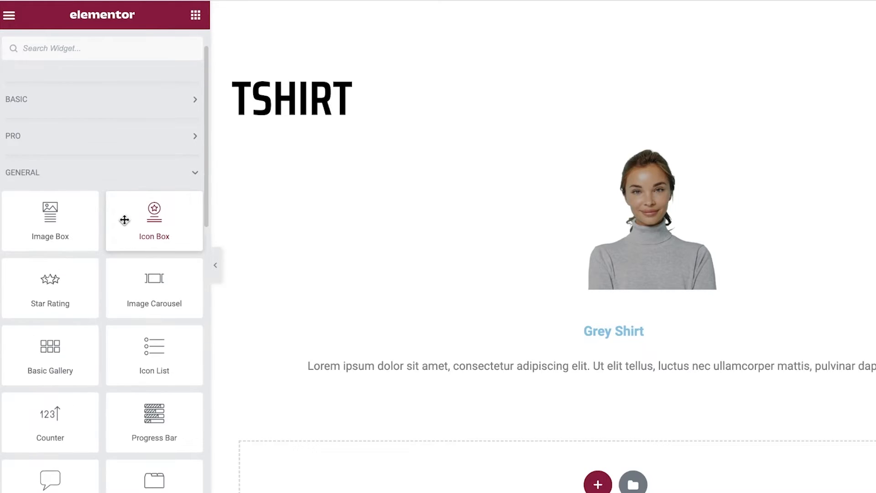
scroll(27, 303, "down", 2)
scroll(325, 242, "up", 4)
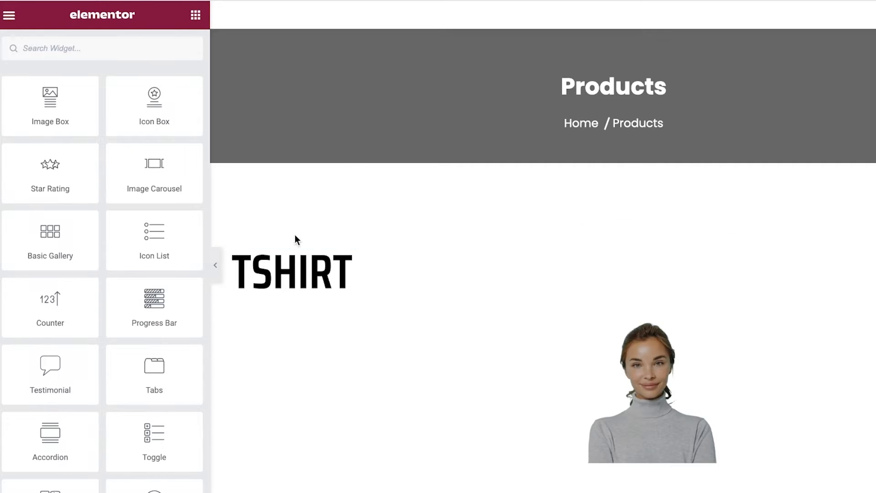
scroll(172, 301, "down", 2)
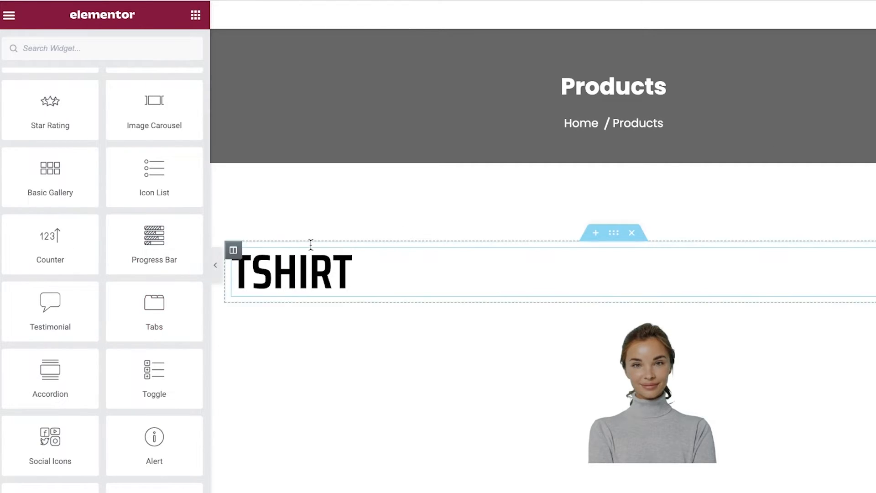
scroll(372, 228, "down", 1)
scroll(372, 237, "down", 3)
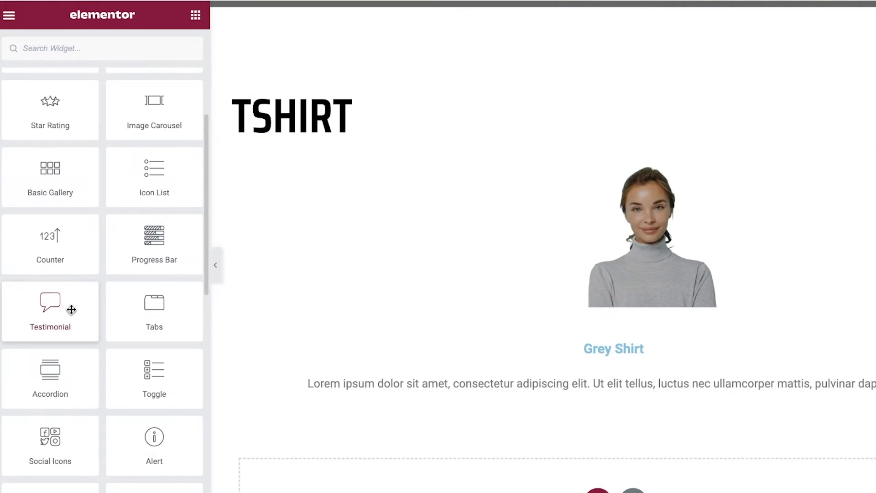
Insert a Tabs widget above the TSHIRT heading, and delete the whole section containing both
left_click_drag(141, 304, 505, 101)
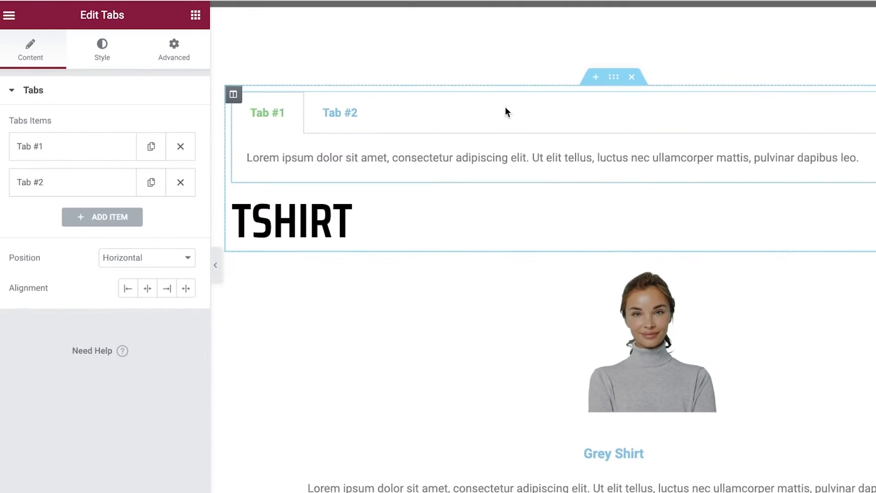
left_click(631, 77)
scroll(64, 240, "down", 2)
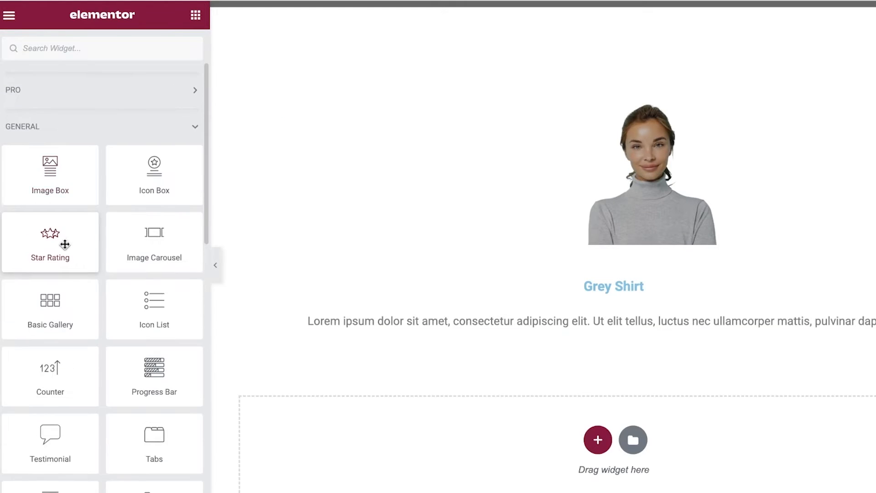
Add a Star Rating widget below the Grey Shirt Image Box and return to the widget library
left_click_drag(66, 242, 624, 444)
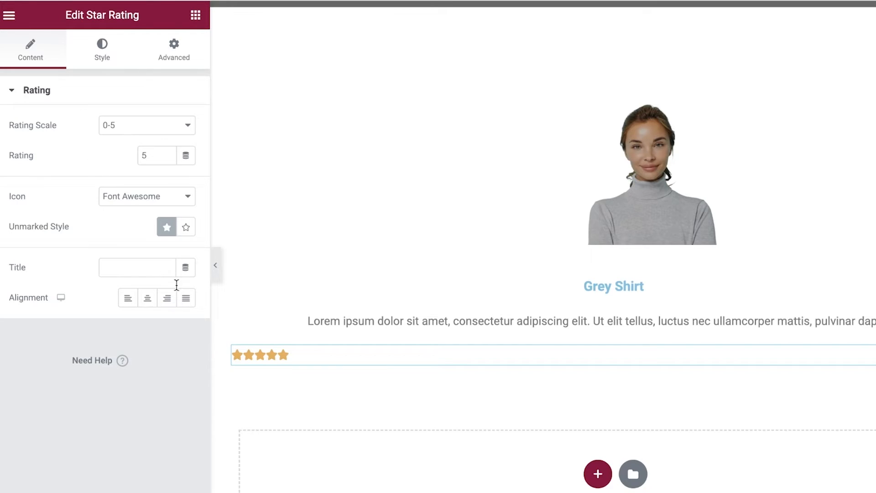
left_click(200, 17)
scroll(143, 256, "down", 10)
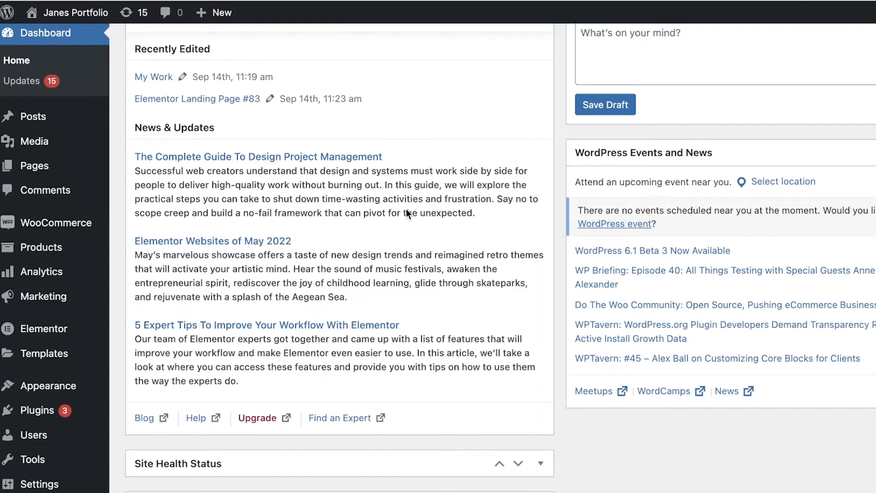
Switch to the WordPress dashboard and view the WooCommerce home and Orders pages
scroll(407, 213, "up", 5)
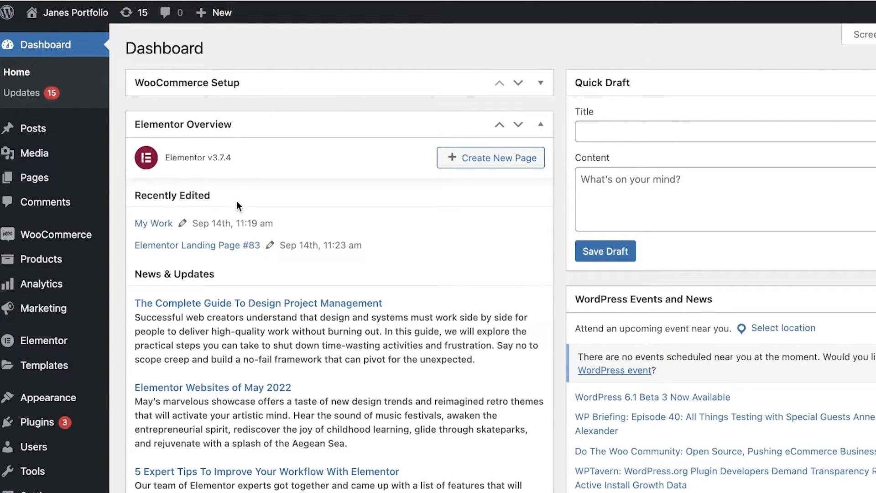
mouse_move(85, 257)
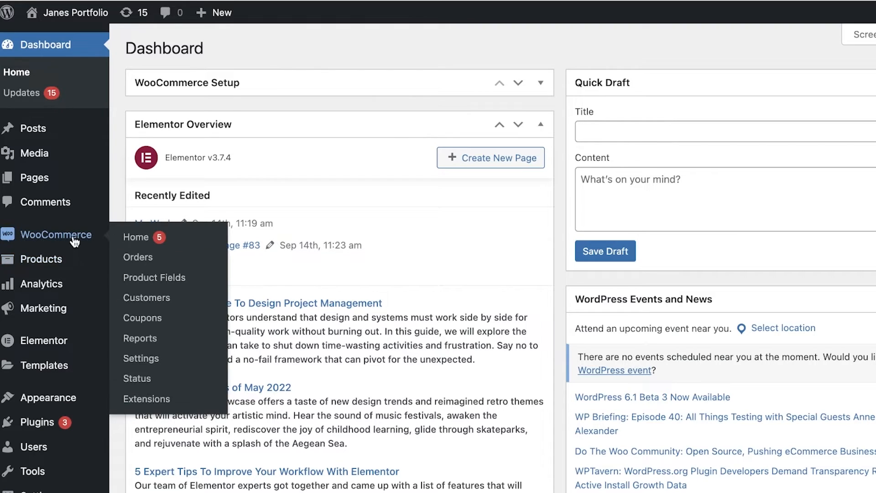
left_click(79, 247)
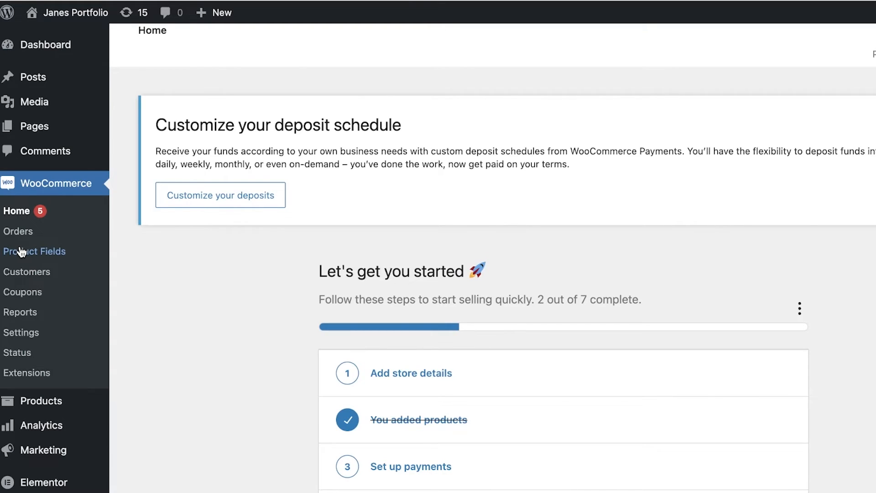
left_click(21, 253)
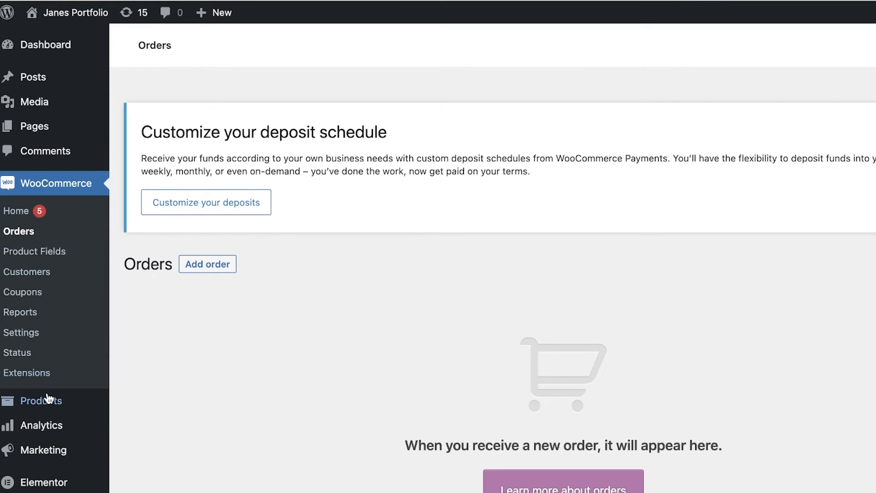
Open the store's list of all products and view the Mug product
left_click(63, 402)
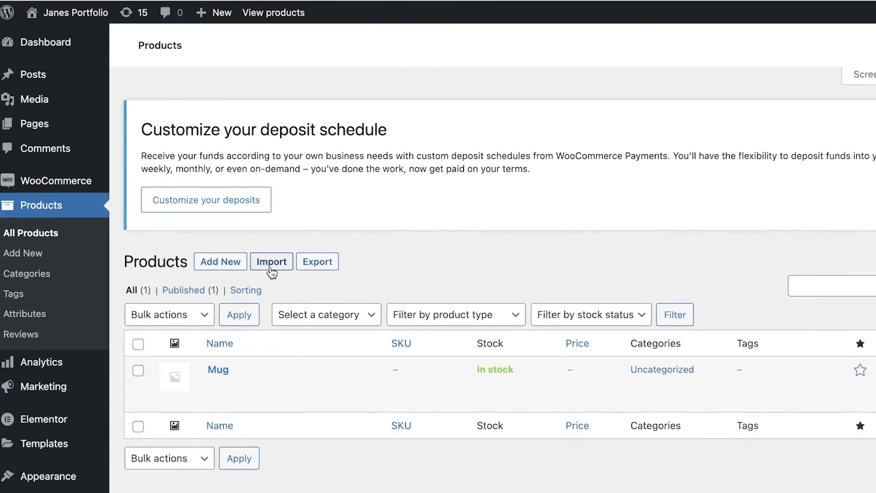
scroll(353, 264, "down", 3)
left_click(359, 327)
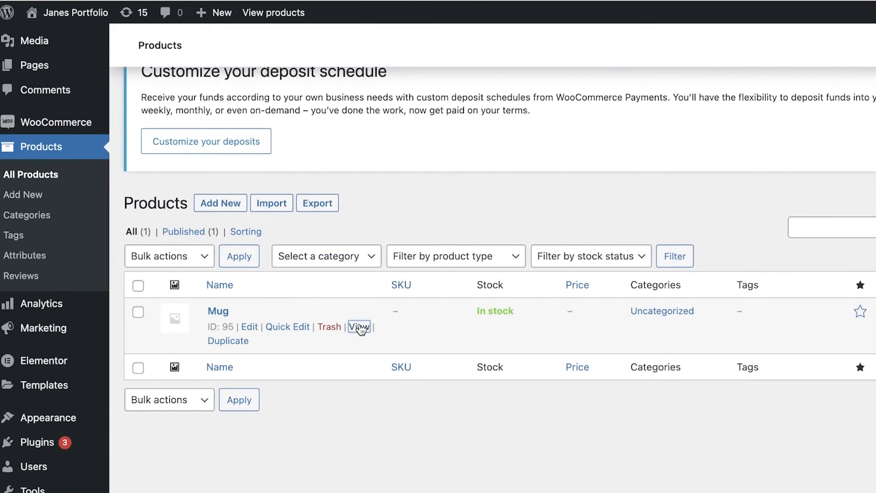
scroll(571, 76, "down", 5)
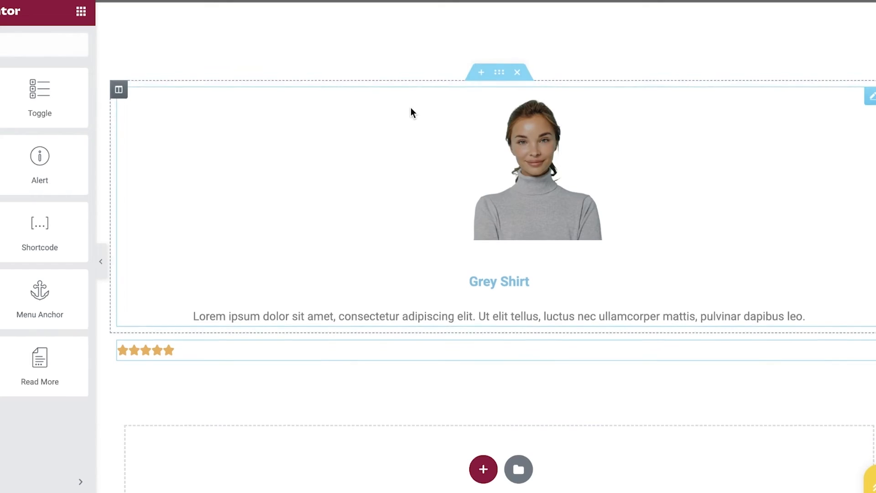
Follow the Products link in the live site's header and show the content types that can be newly created
scroll(719, 44, "up", 3)
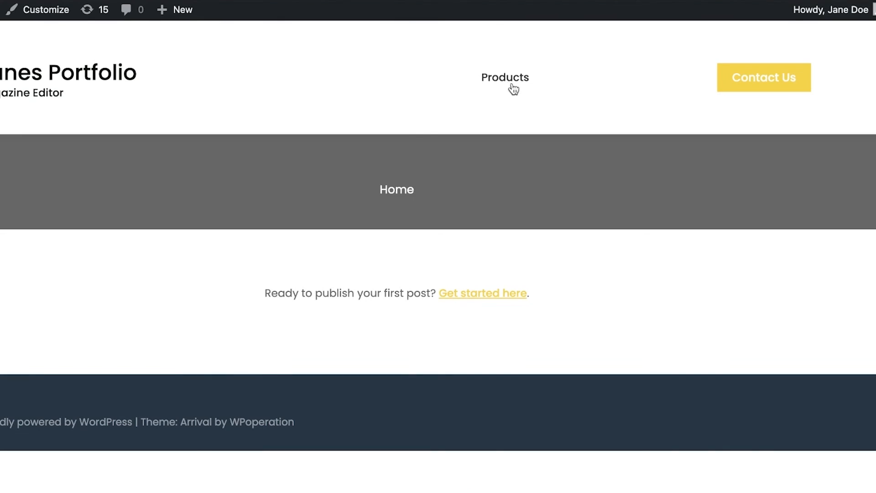
left_click(512, 86)
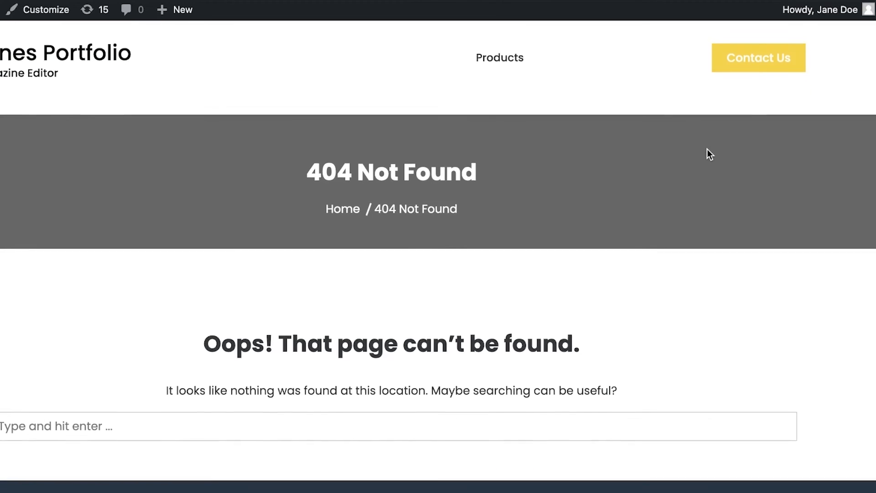
mouse_move(175, 10)
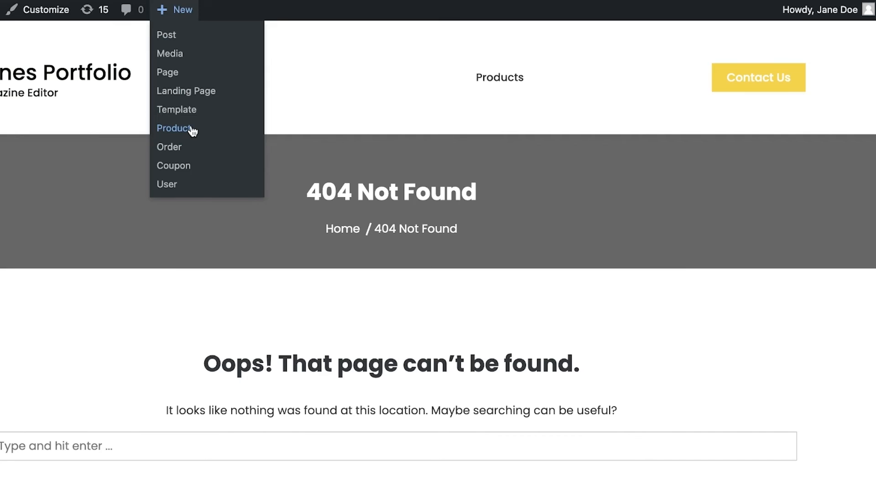